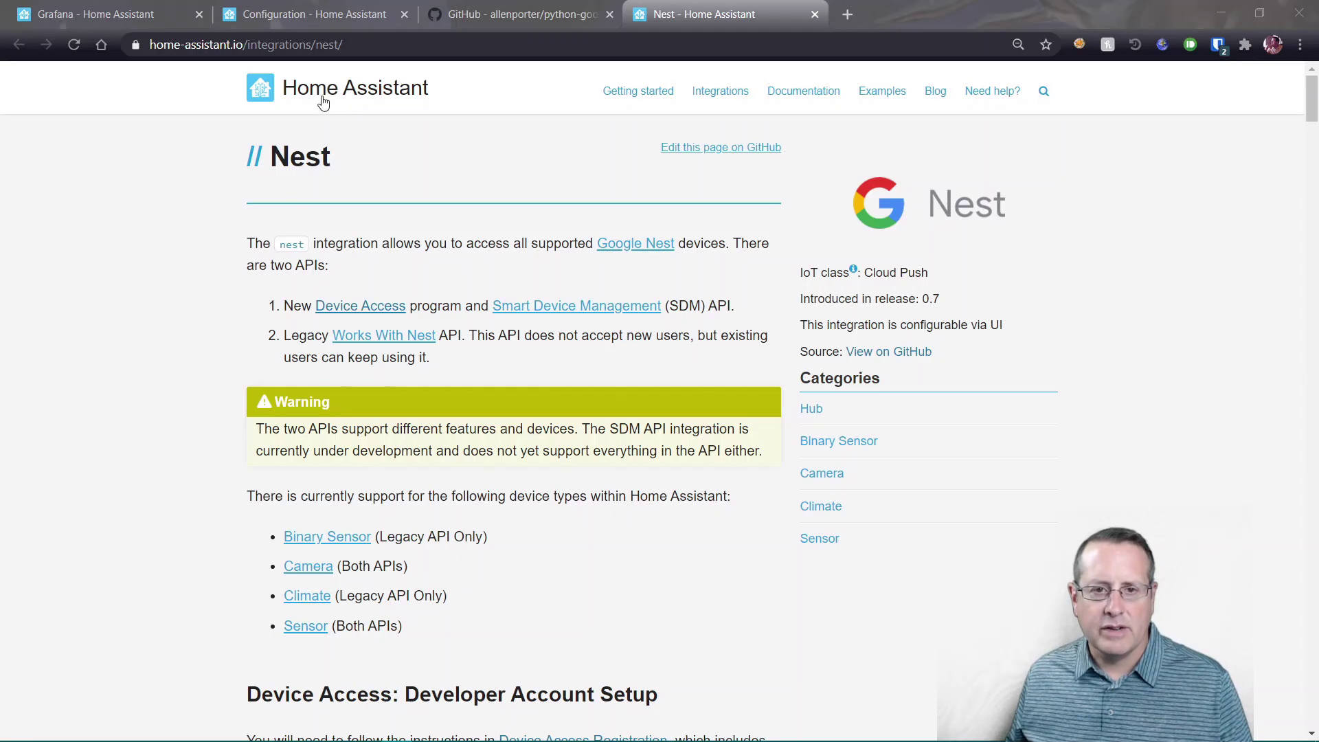
Briefly select part of the Nest docs page address, then scroll through the page
left_click_drag(234, 47, 306, 46)
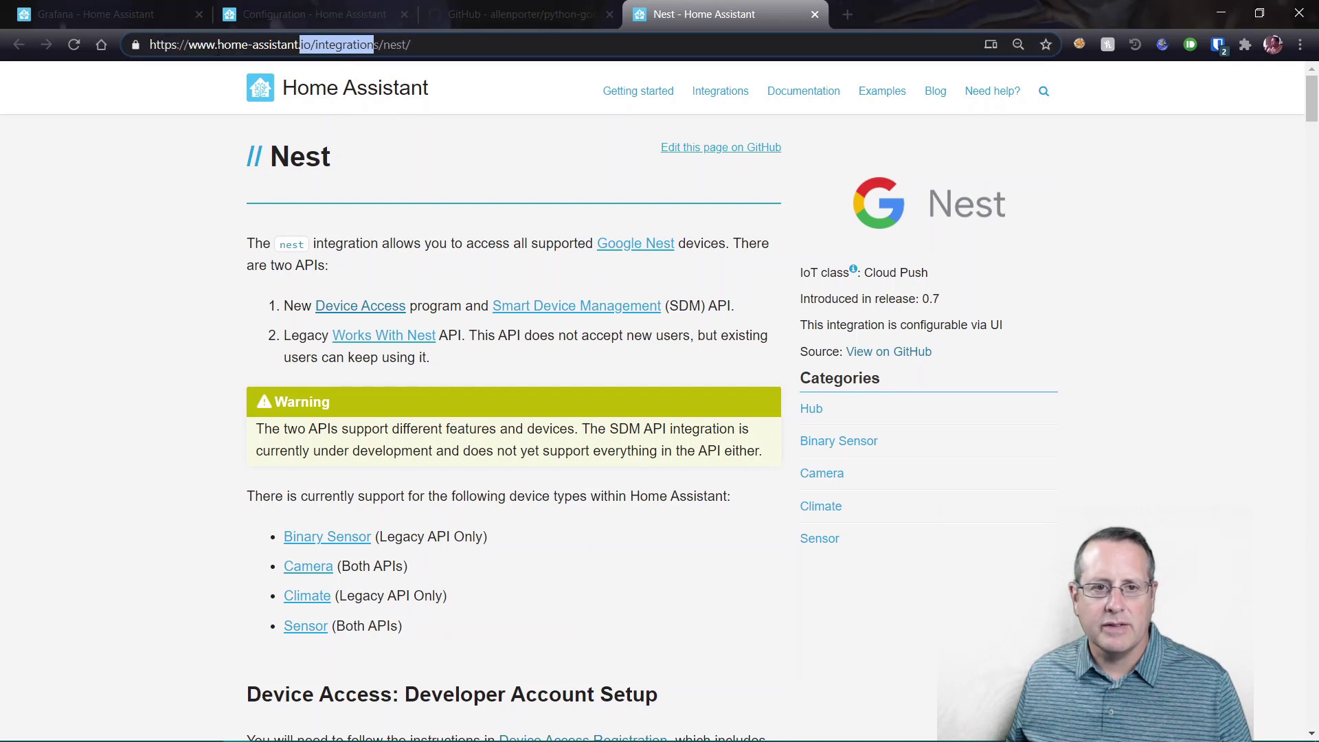
left_click(165, 201)
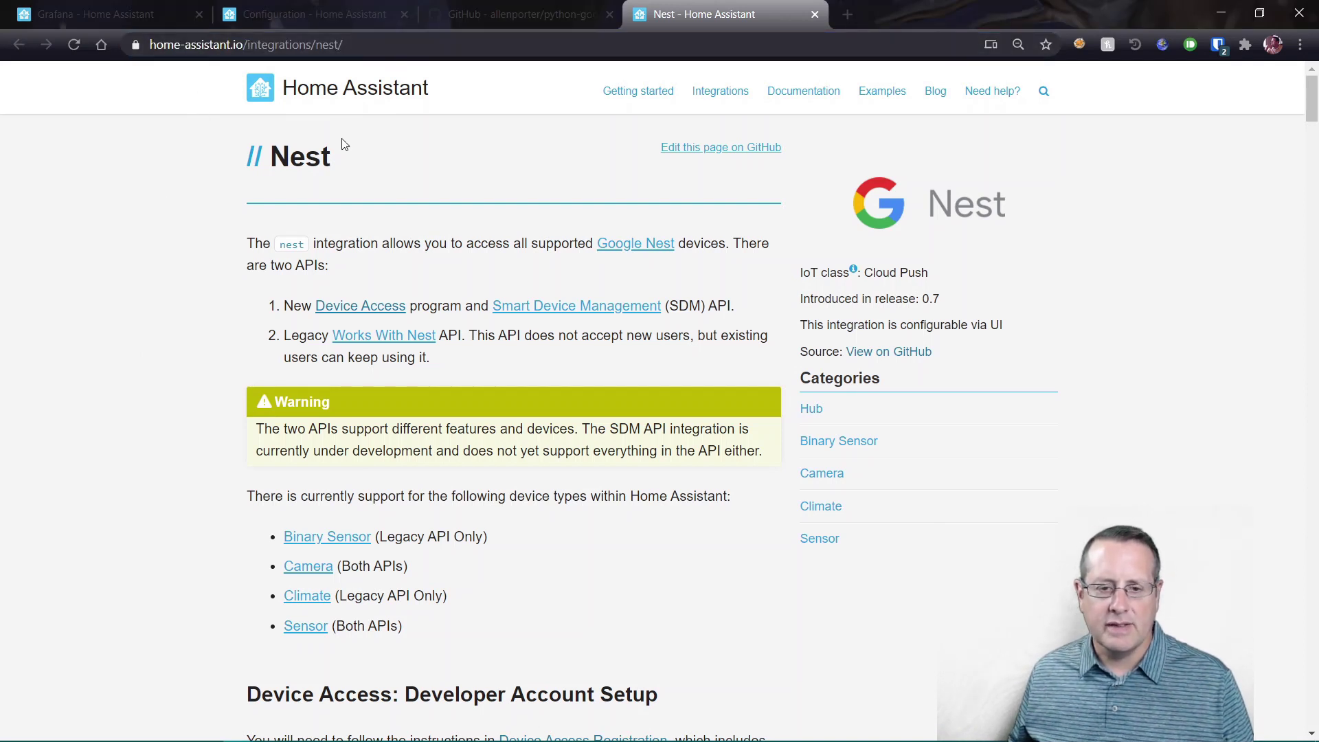
scroll(206, 392, "down", 20)
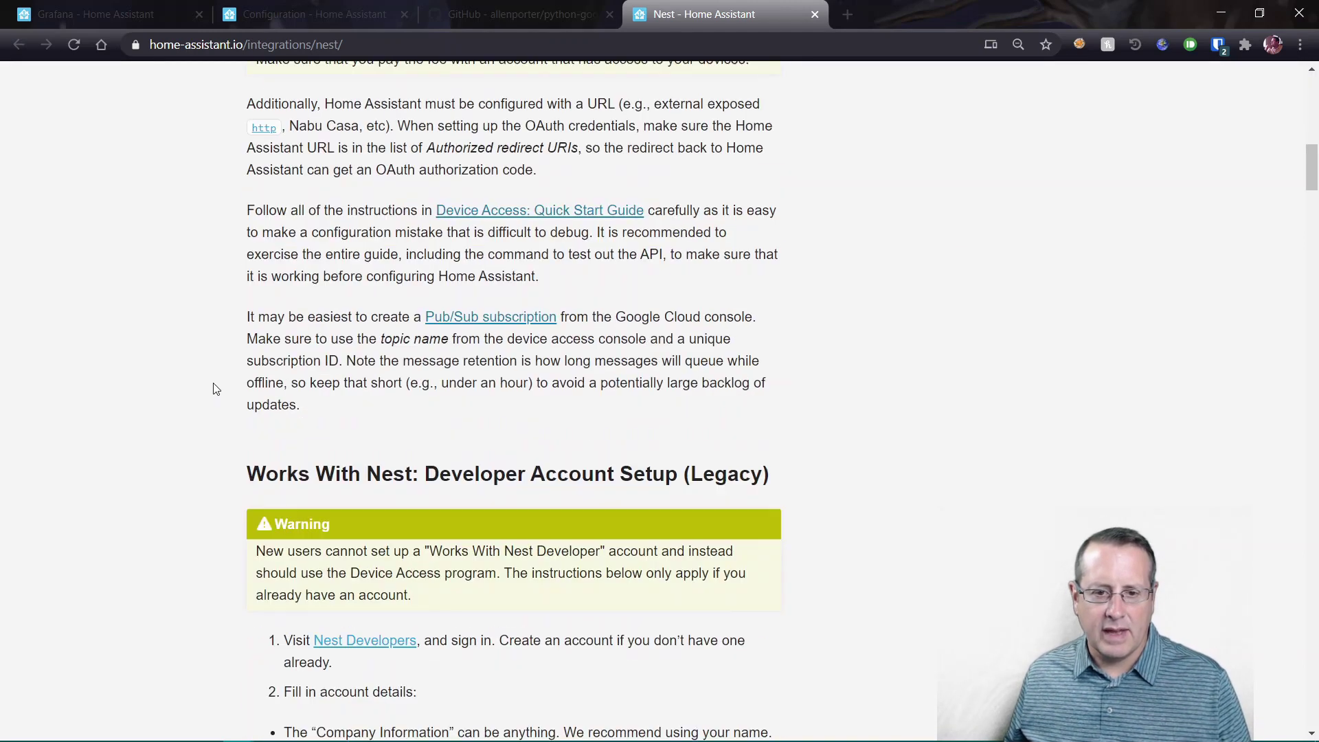
scroll(214, 385, "up", 10)
scroll(283, 419, "down", 5)
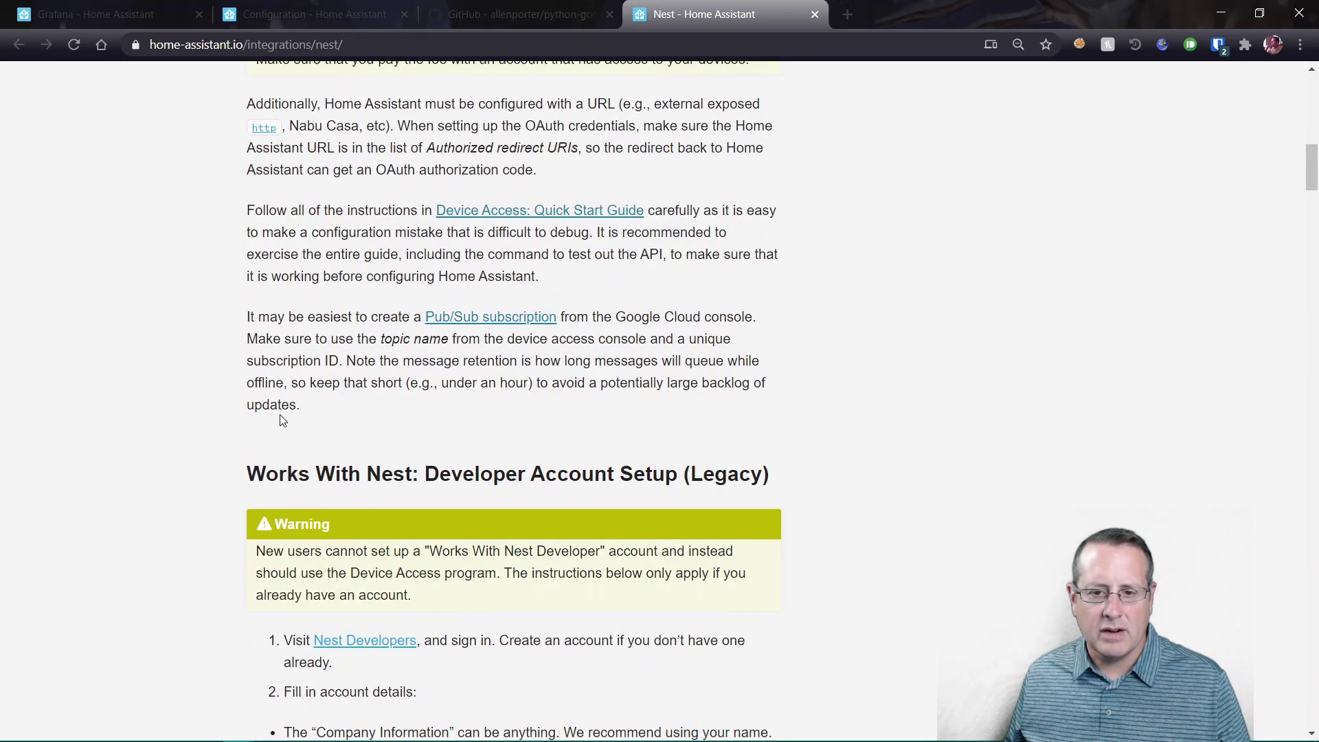
scroll(288, 421, "up", 15)
scroll(317, 405, "down", 3)
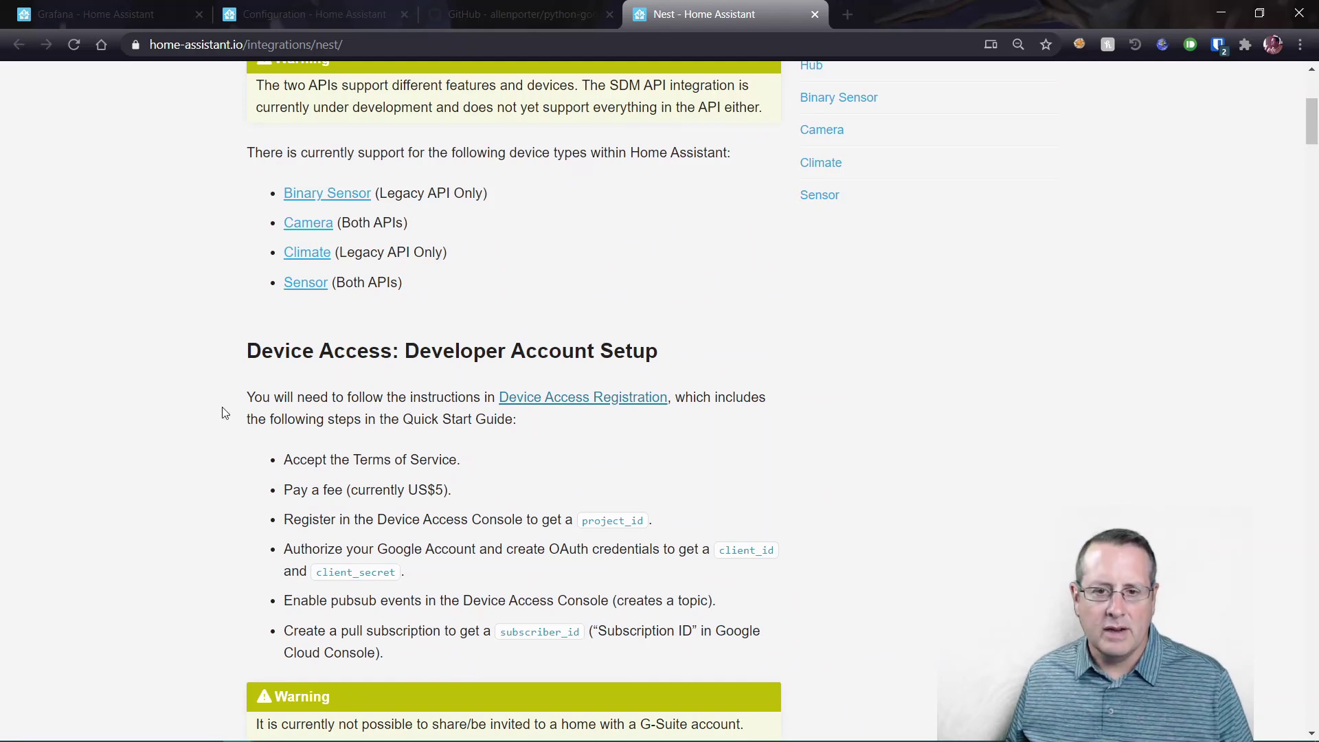
Scroll down to the Configuration section and select the example nest configuration.yaml entry
scroll(212, 428, "down", 3)
scroll(212, 428, "down", 5)
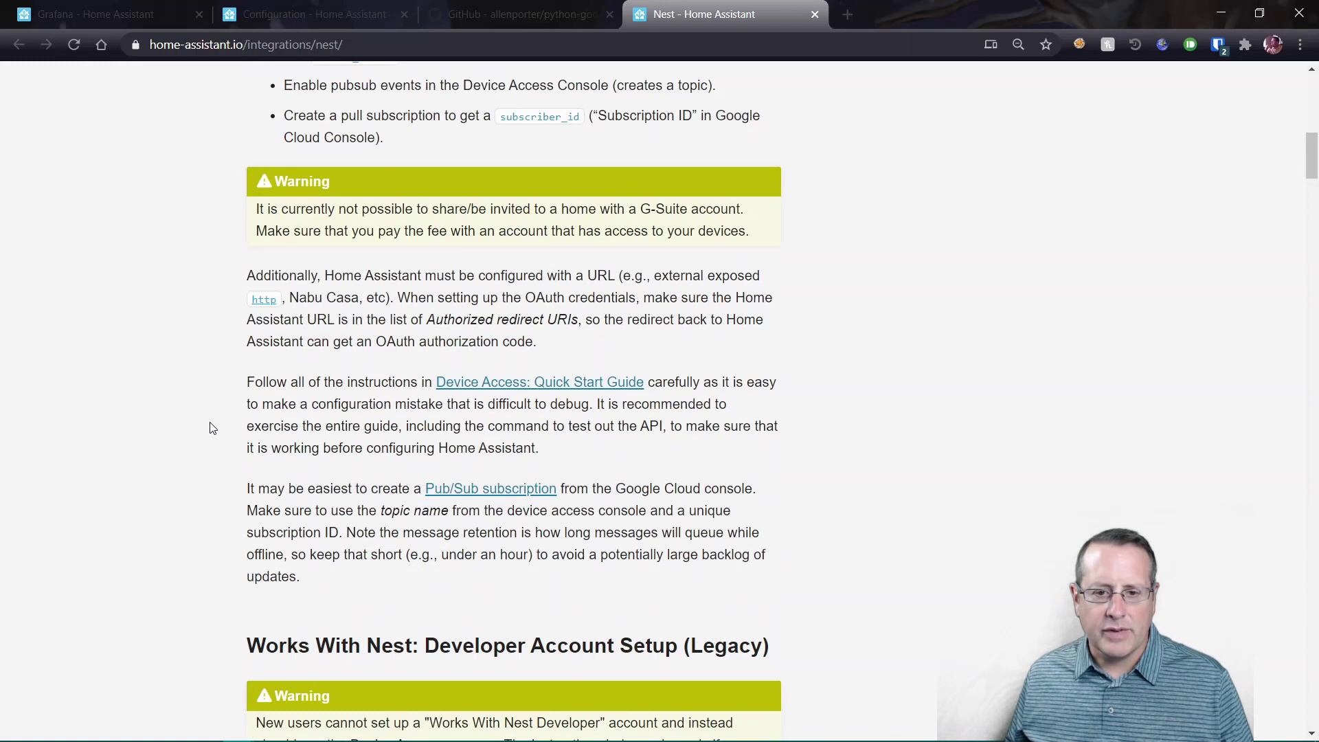
scroll(213, 428, "down", 3)
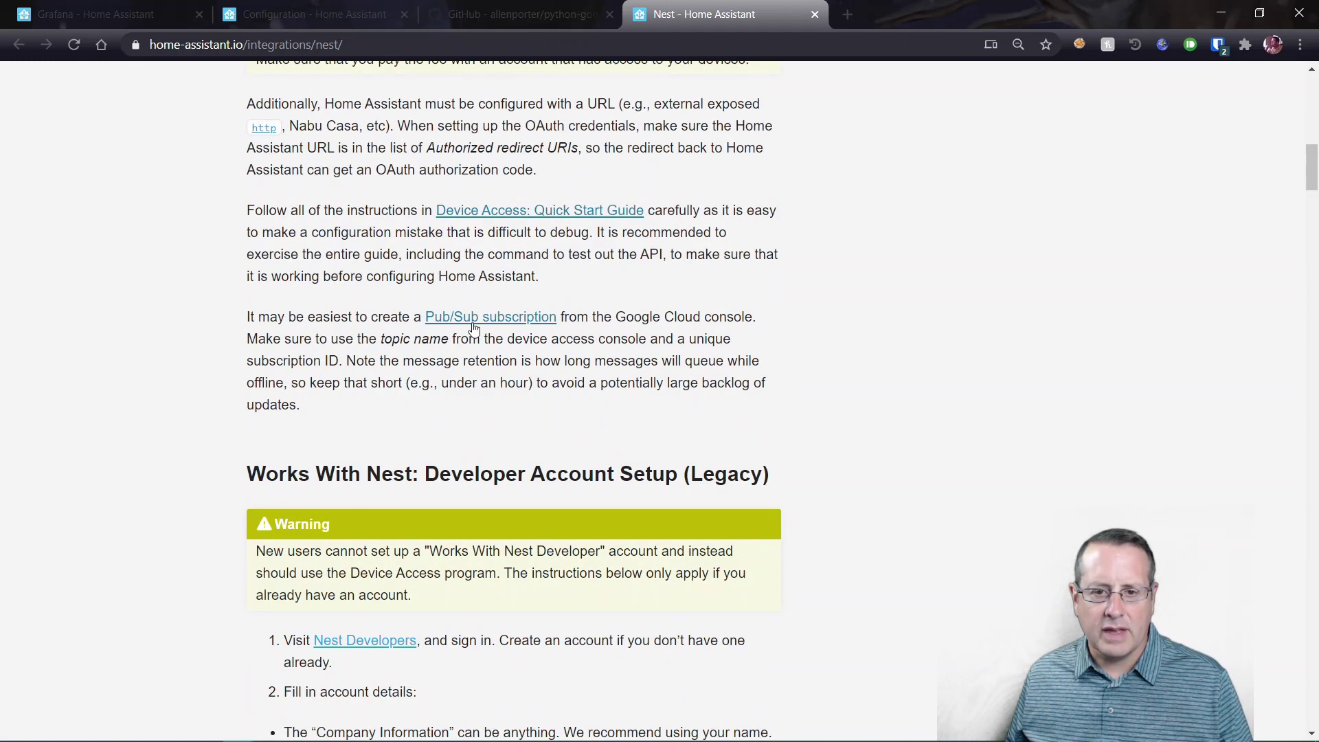
scroll(193, 415, "down", 3)
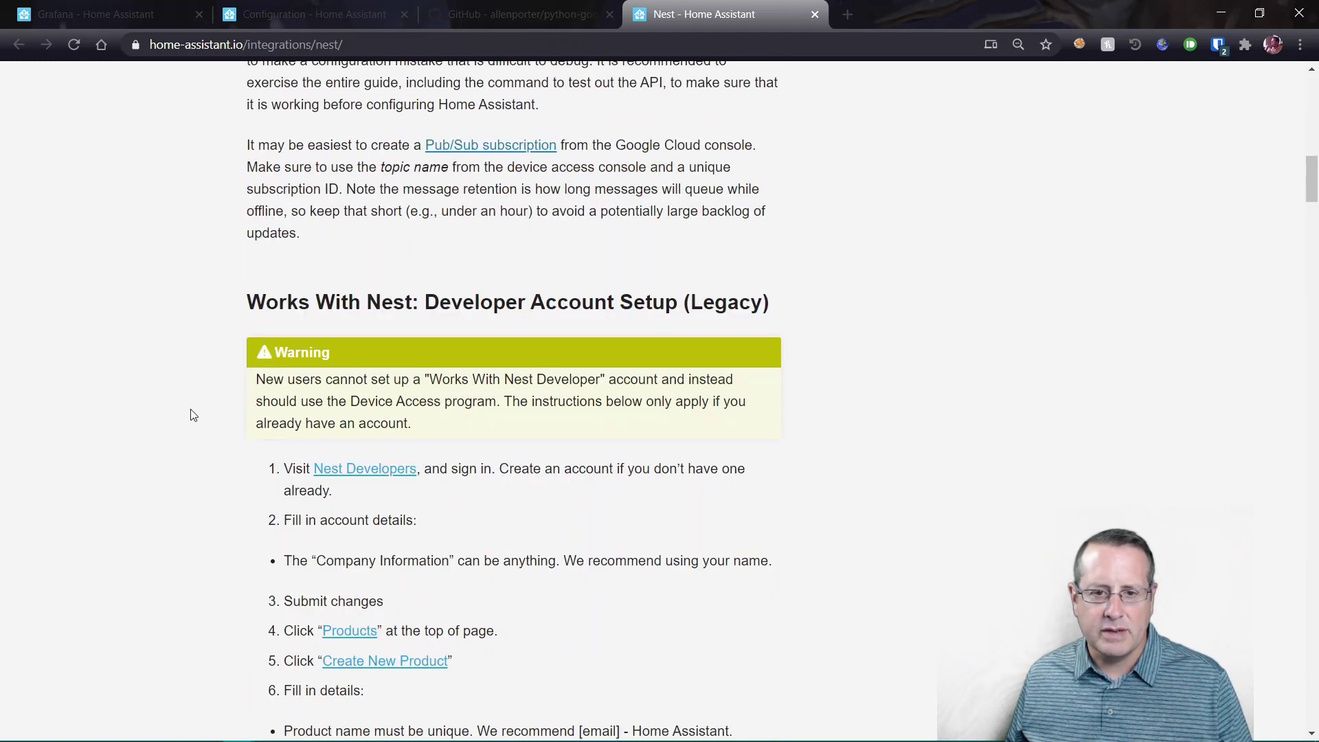
scroll(194, 415, "up", 11)
scroll(195, 415, "down", 20)
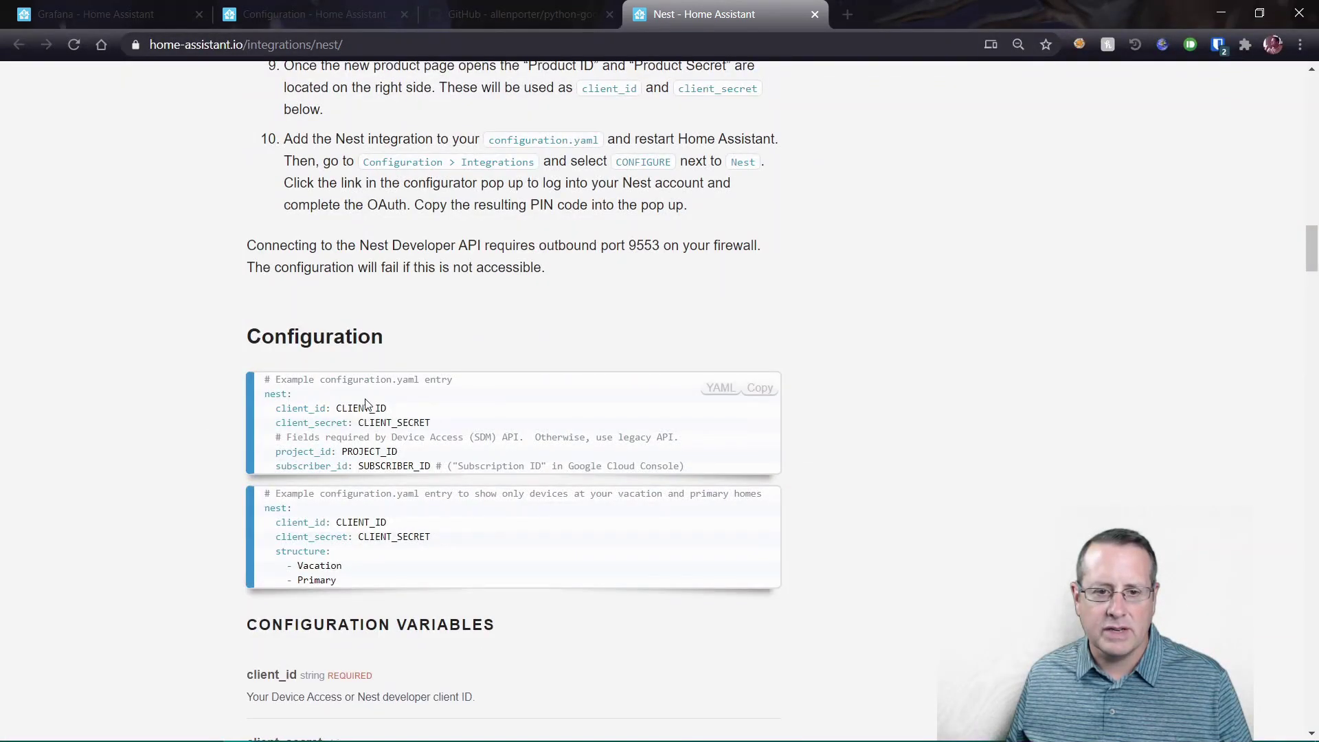
left_click_drag(265, 393, 678, 463)
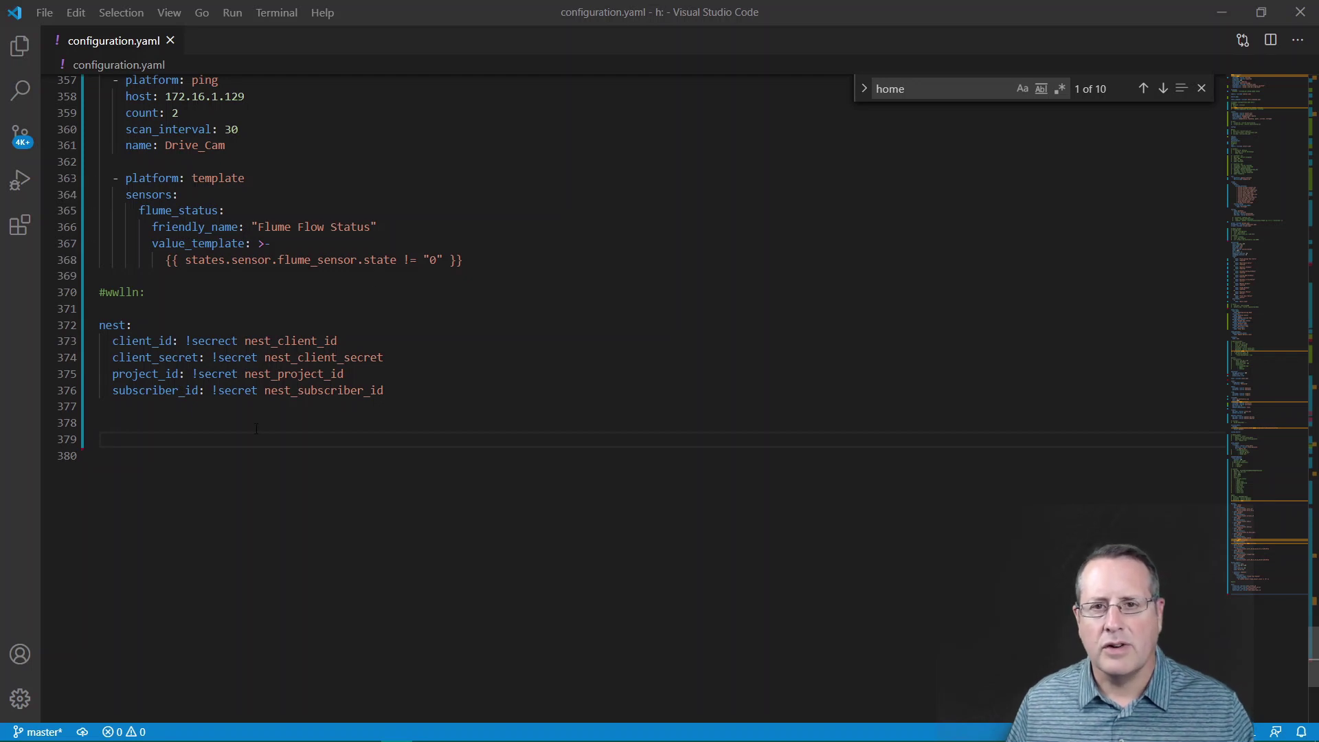
Bring up the Windows taskbar to get back to Firefox
mouse_move(90, 738)
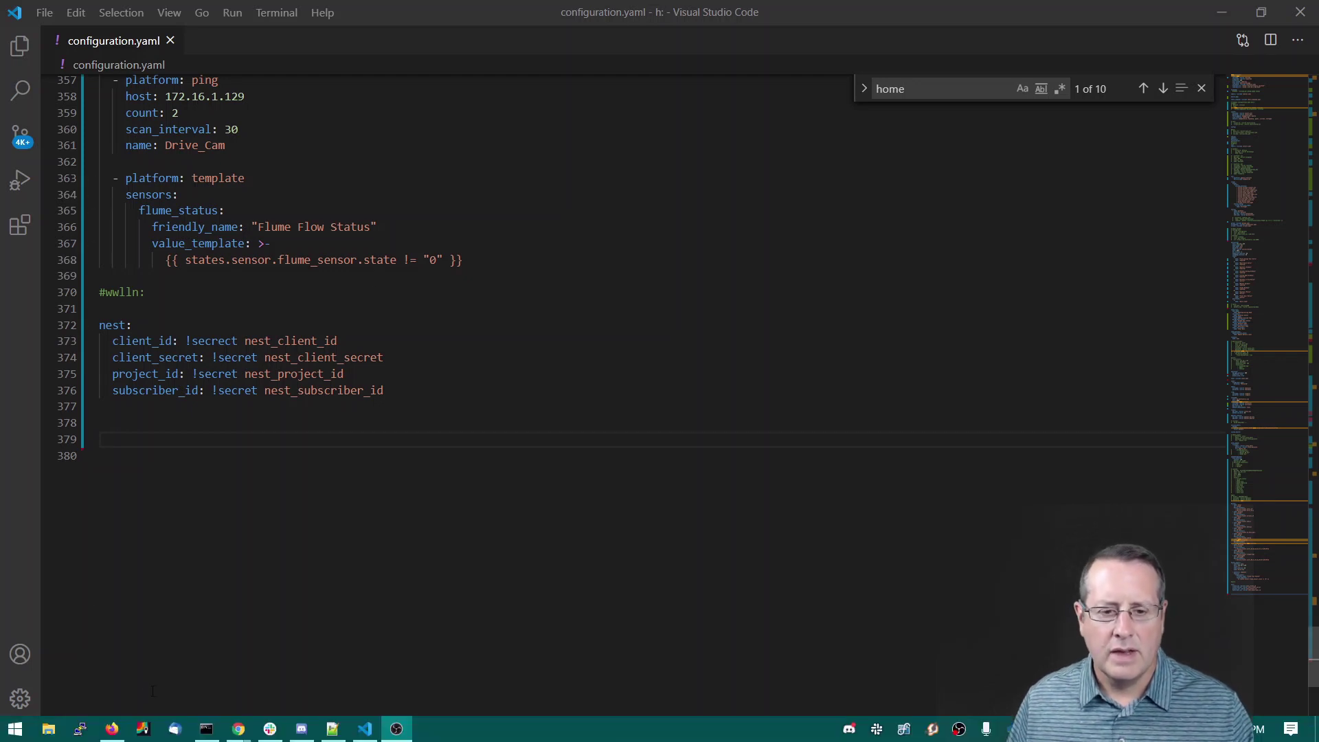
Switch to the Home Assistant dashboard and go to Configuration > Integrations
left_click(120, 731)
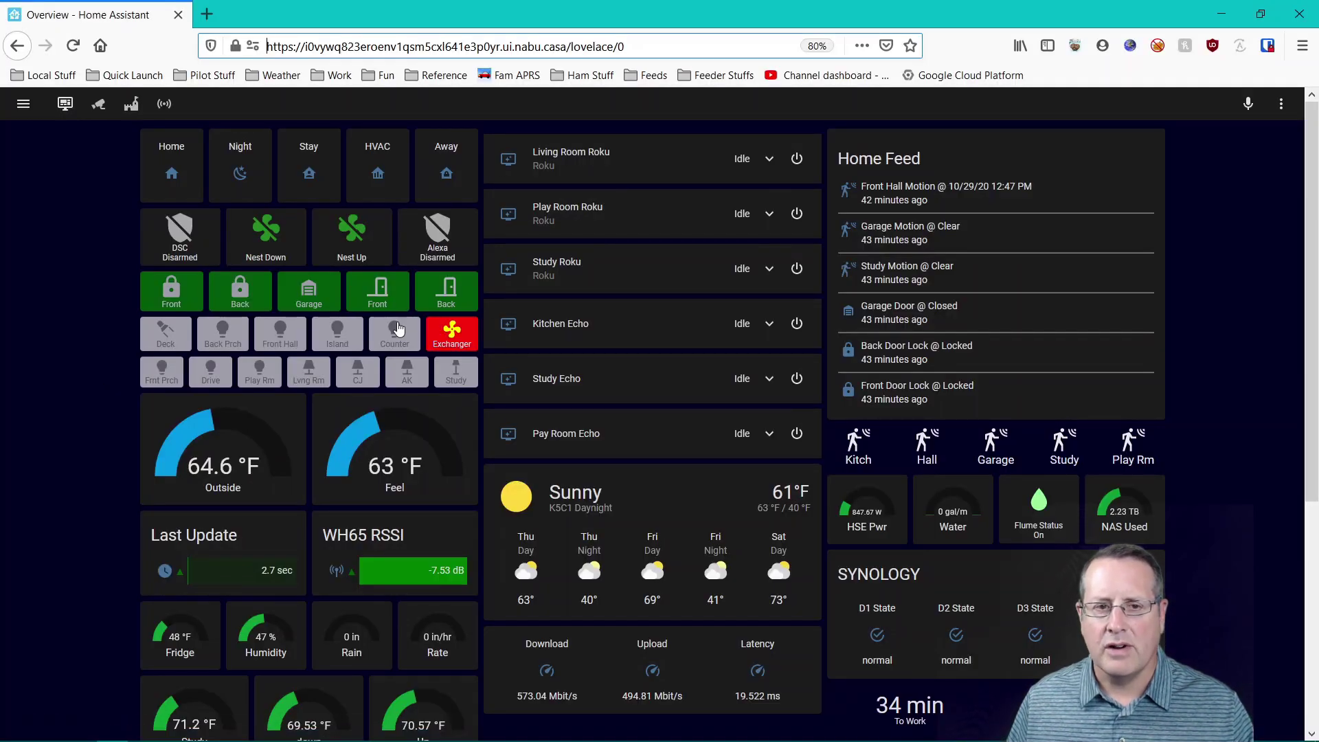
left_click(23, 103)
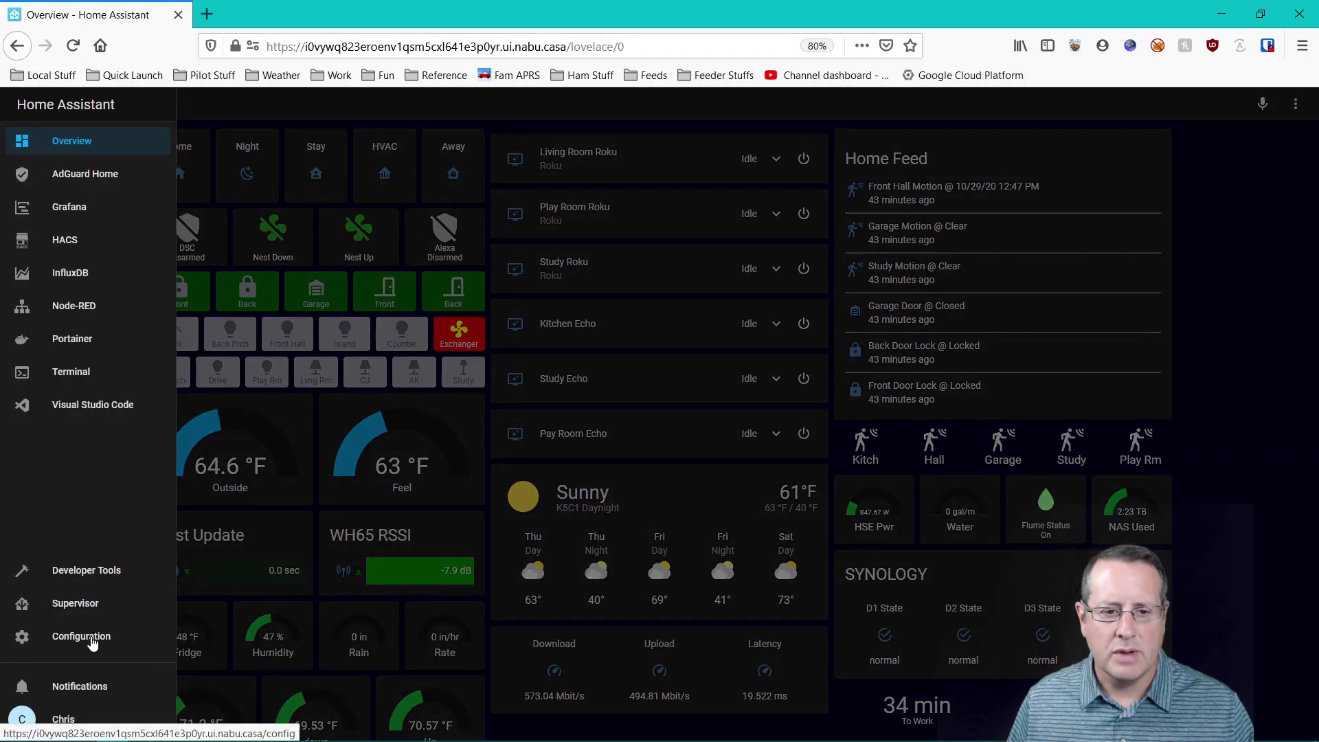
left_click(20, 636)
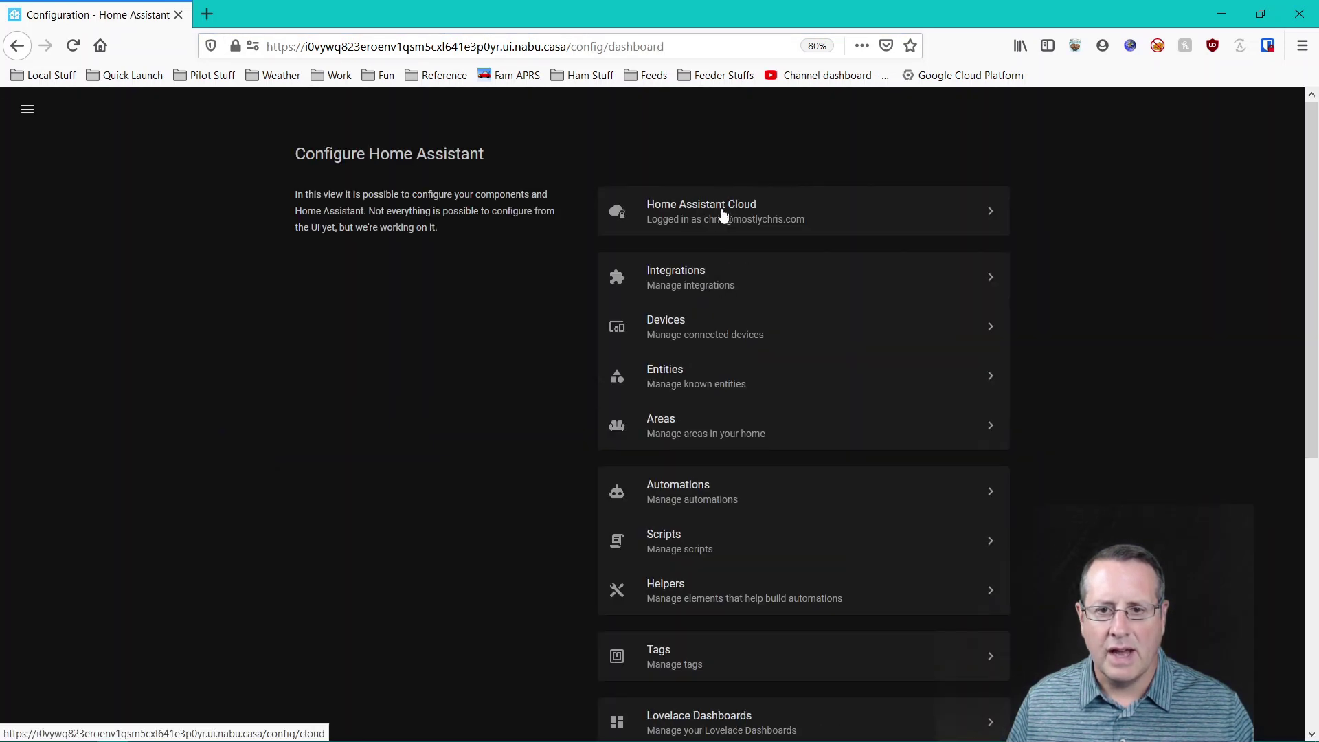
left_click(684, 272)
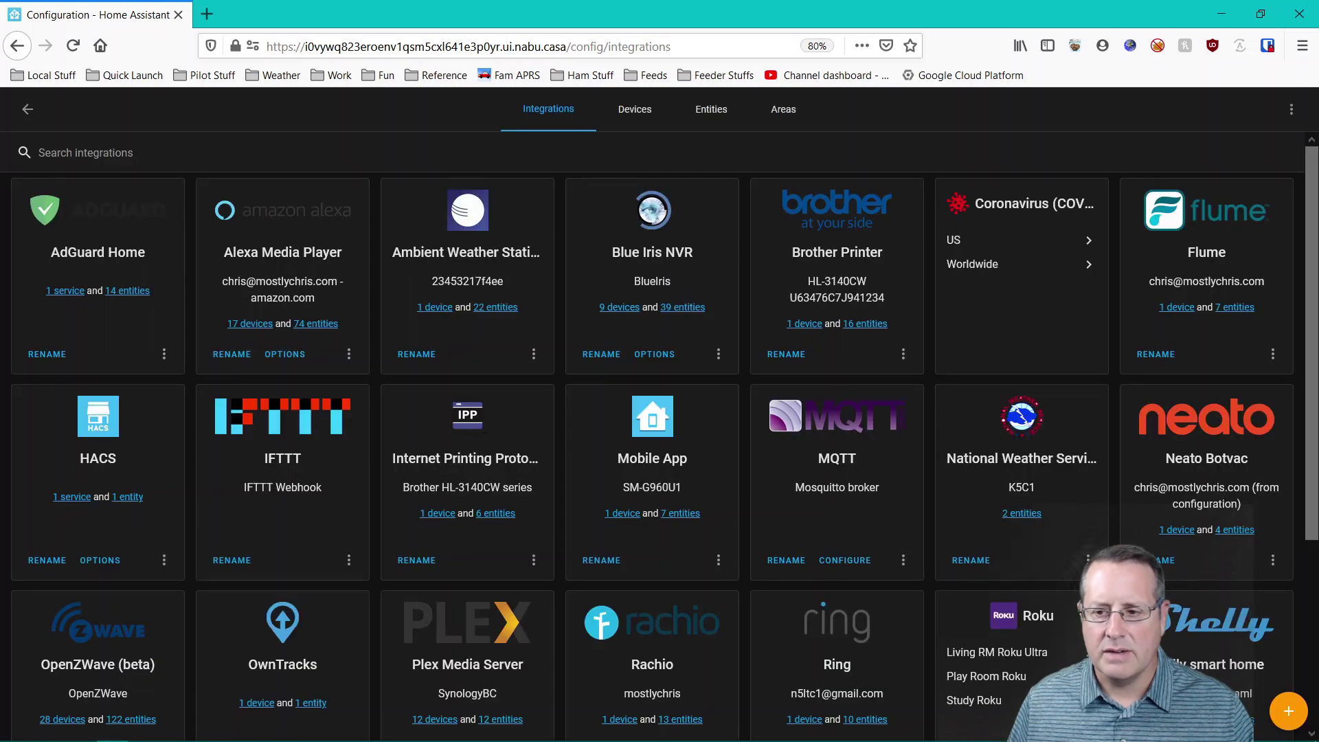
Add a new integration by searching 'nest' and choosing Nest
left_click(1289, 711)
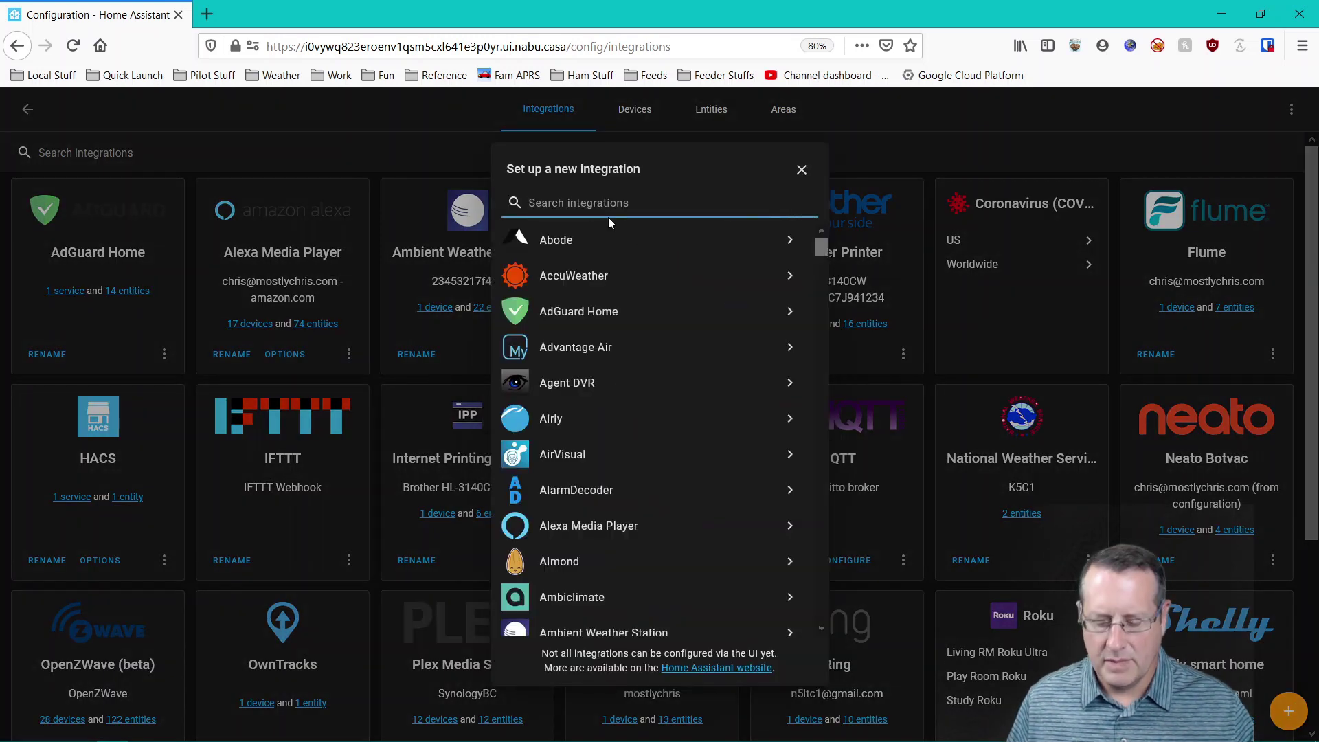
type("nest")
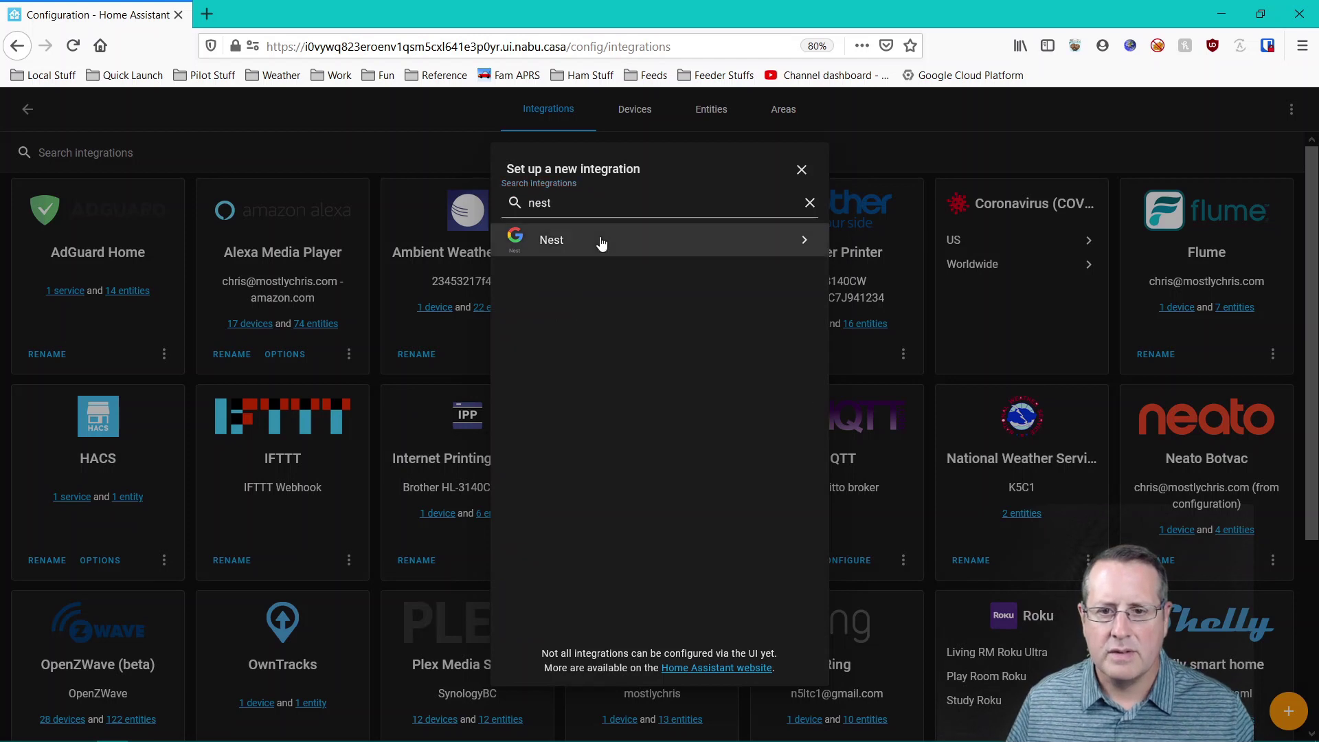
left_click(599, 240)
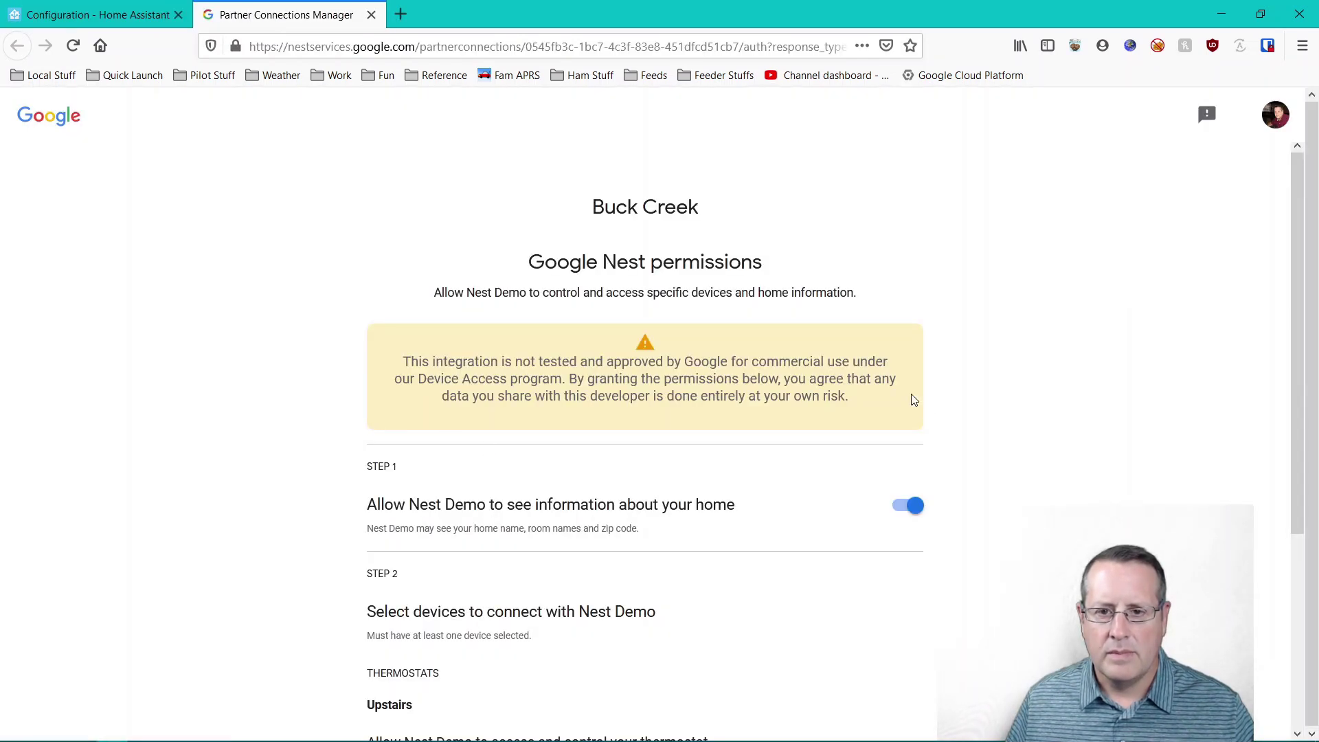
Keep all permissions on for home info and both thermostats, then continue
scroll(679, 410, "down", 2)
scroll(679, 411, "down", 3)
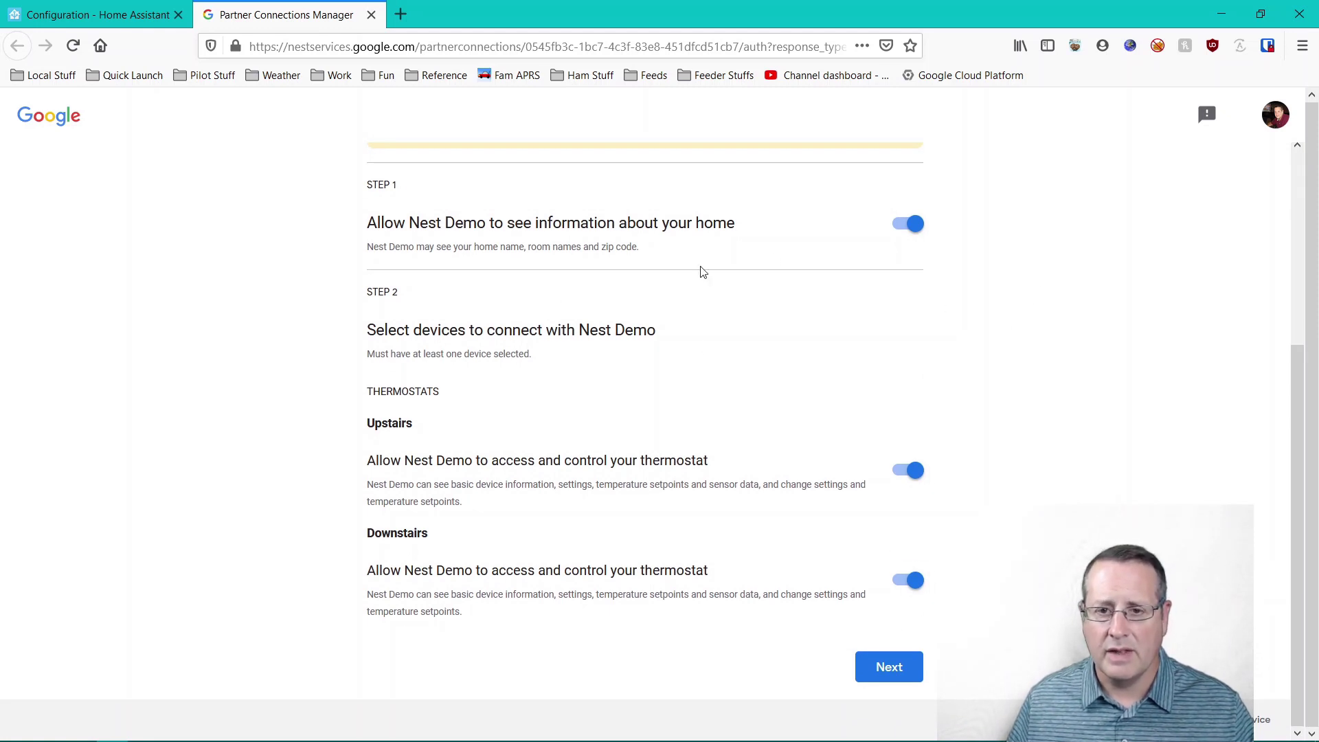
left_click(874, 664)
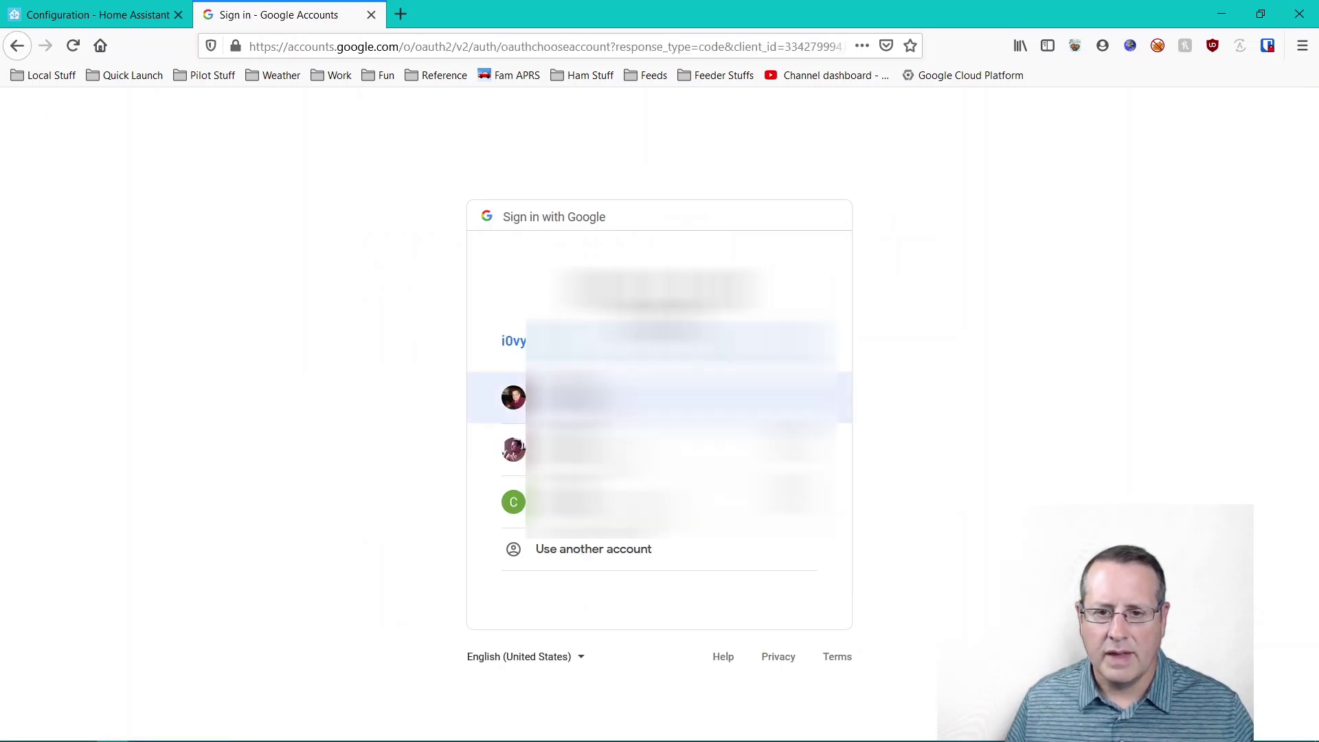
Pick the Google account and proceed past the unverified-app warning
left_click(594, 398)
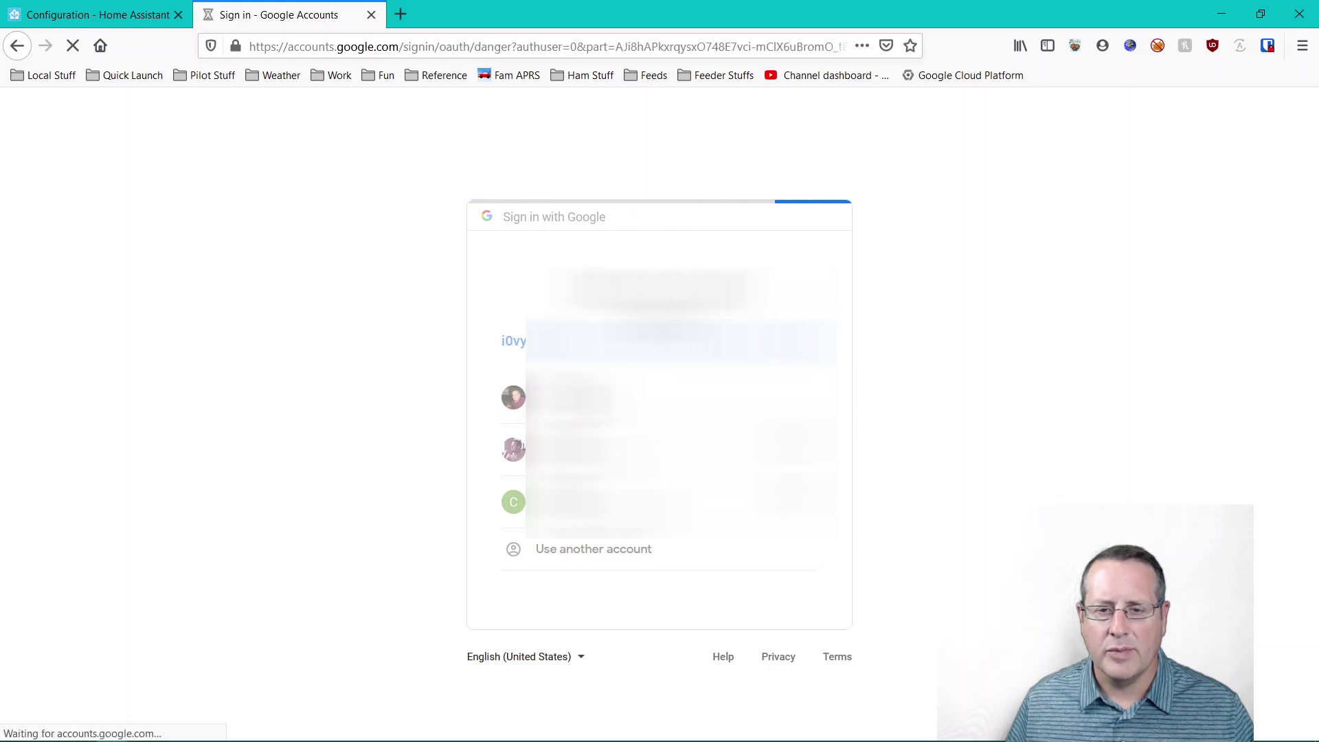
left_click(441, 443)
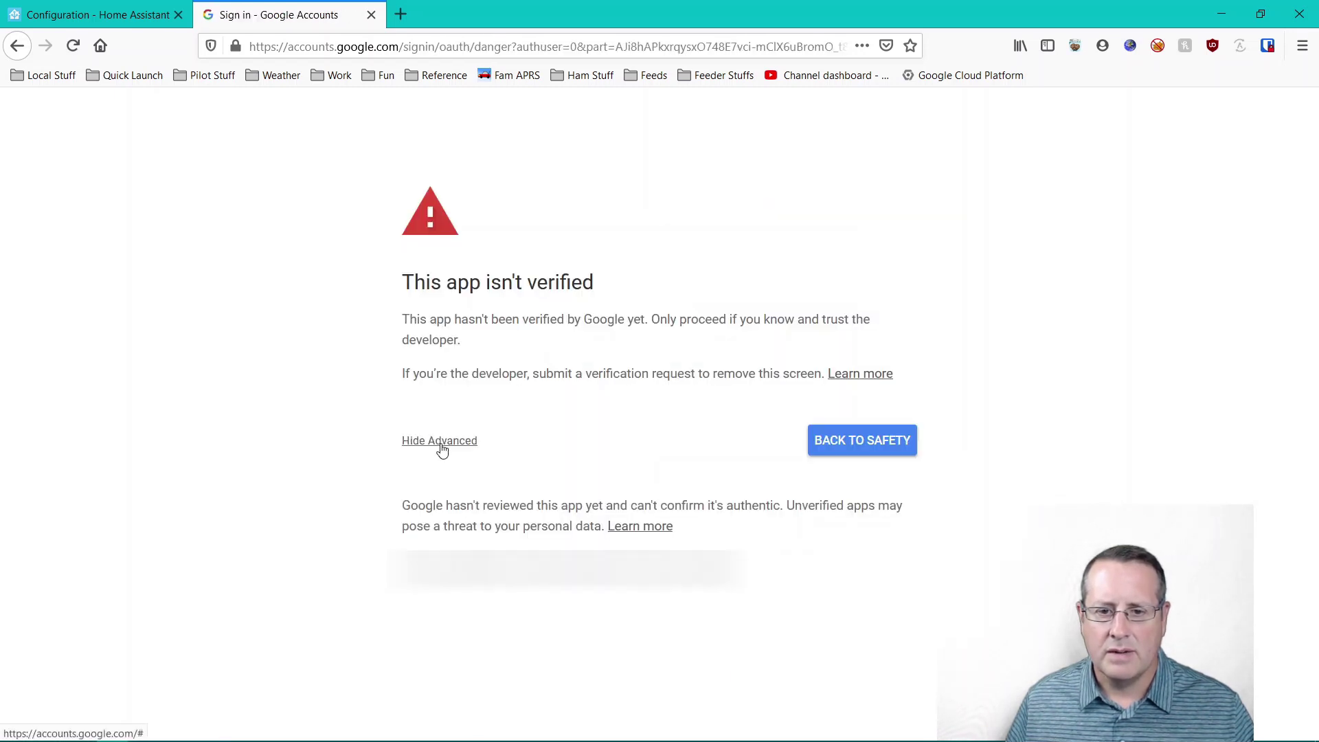
left_click(440, 569)
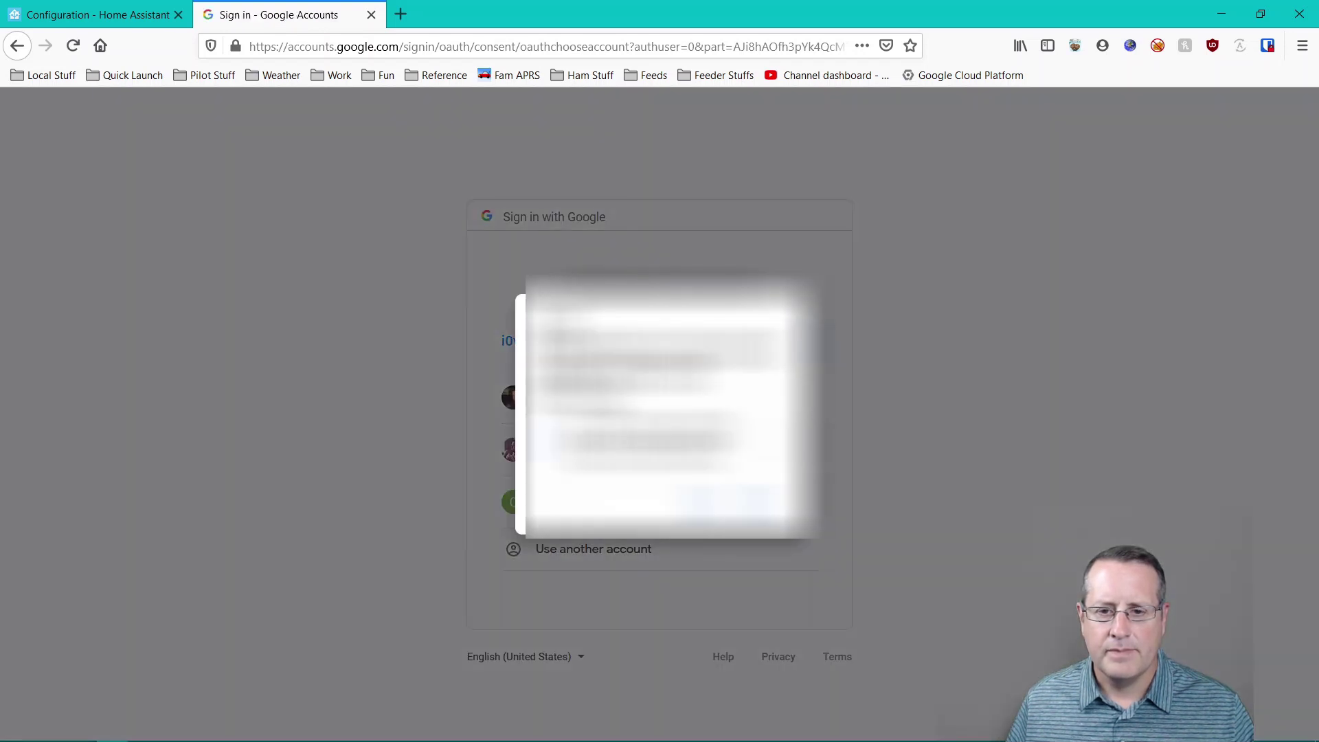
Sign in with the Google account and allow Home Assistant the requested access
left_click(755, 506)
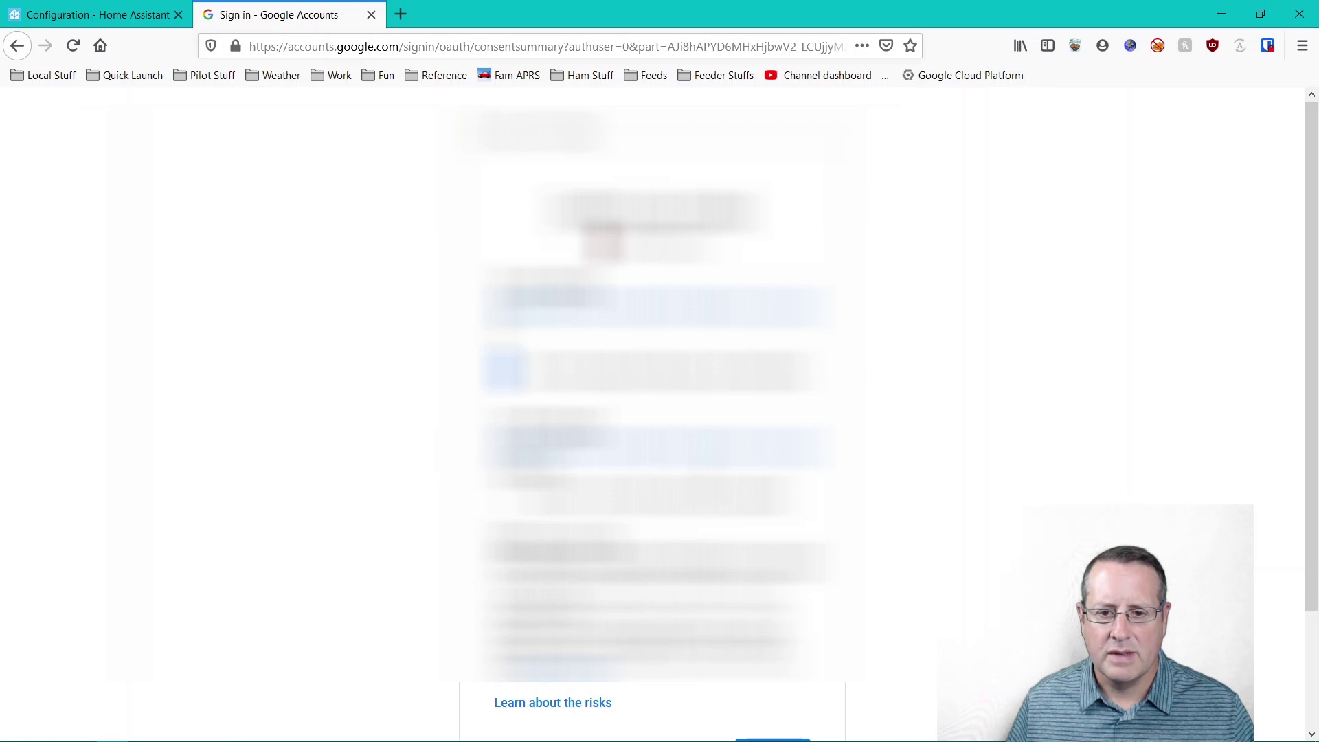
scroll(653, 413, "down", 2)
left_click(773, 616)
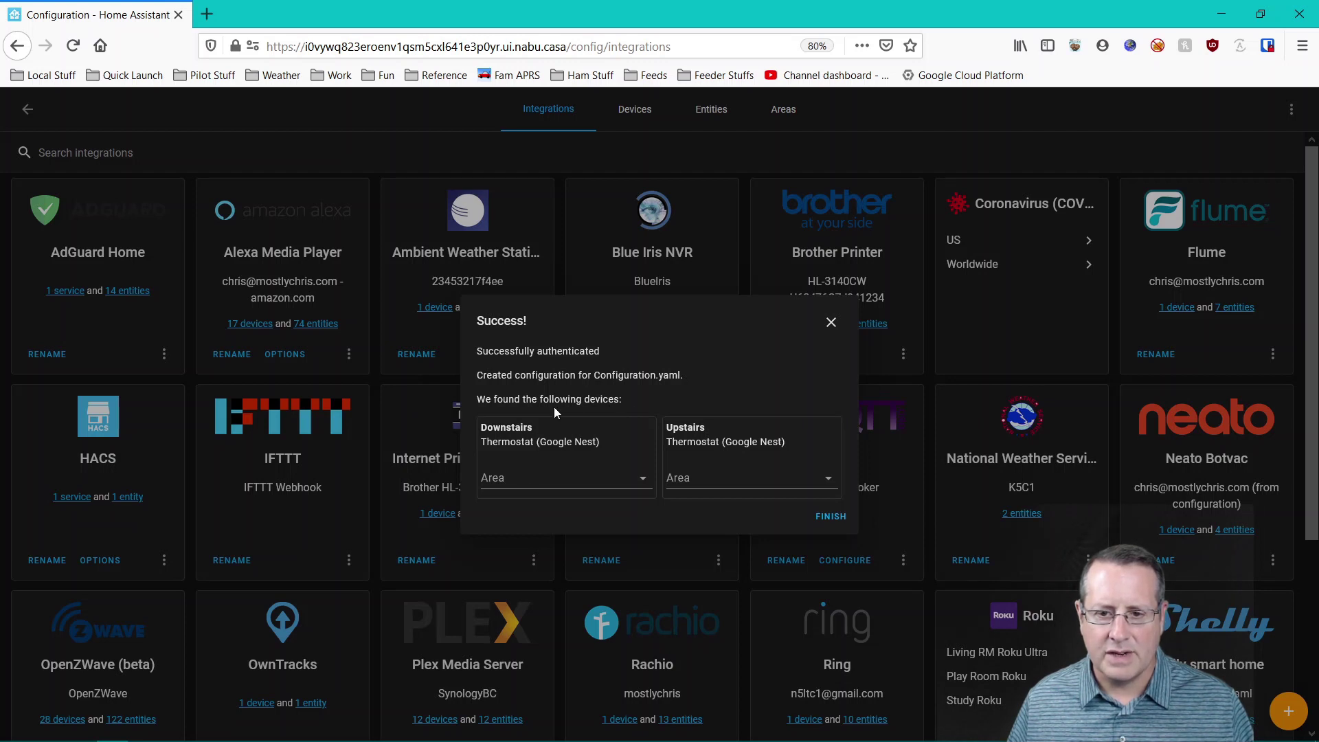
Leave the Downstairs and Upstairs thermostats without an area and finish the Nest setup
left_click(642, 479)
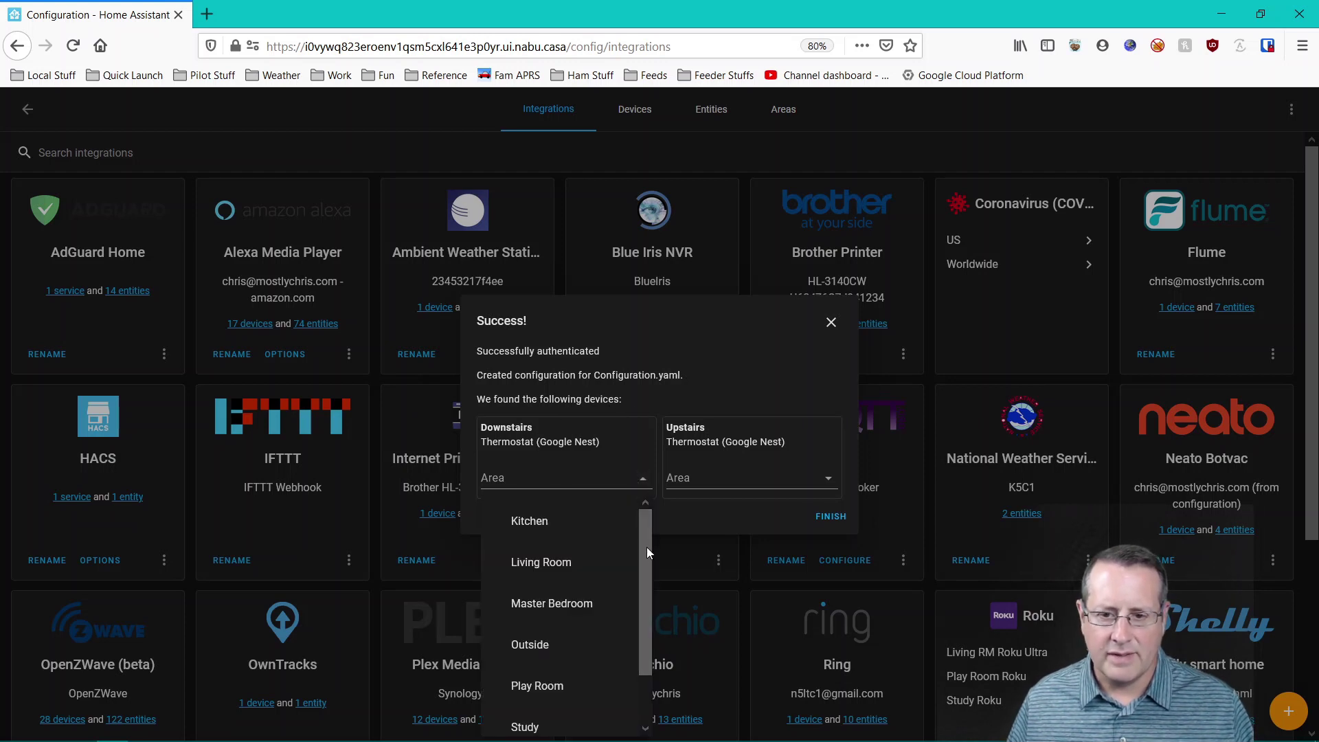
scroll(629, 595, "down", 1)
scroll(626, 605, "up", 1)
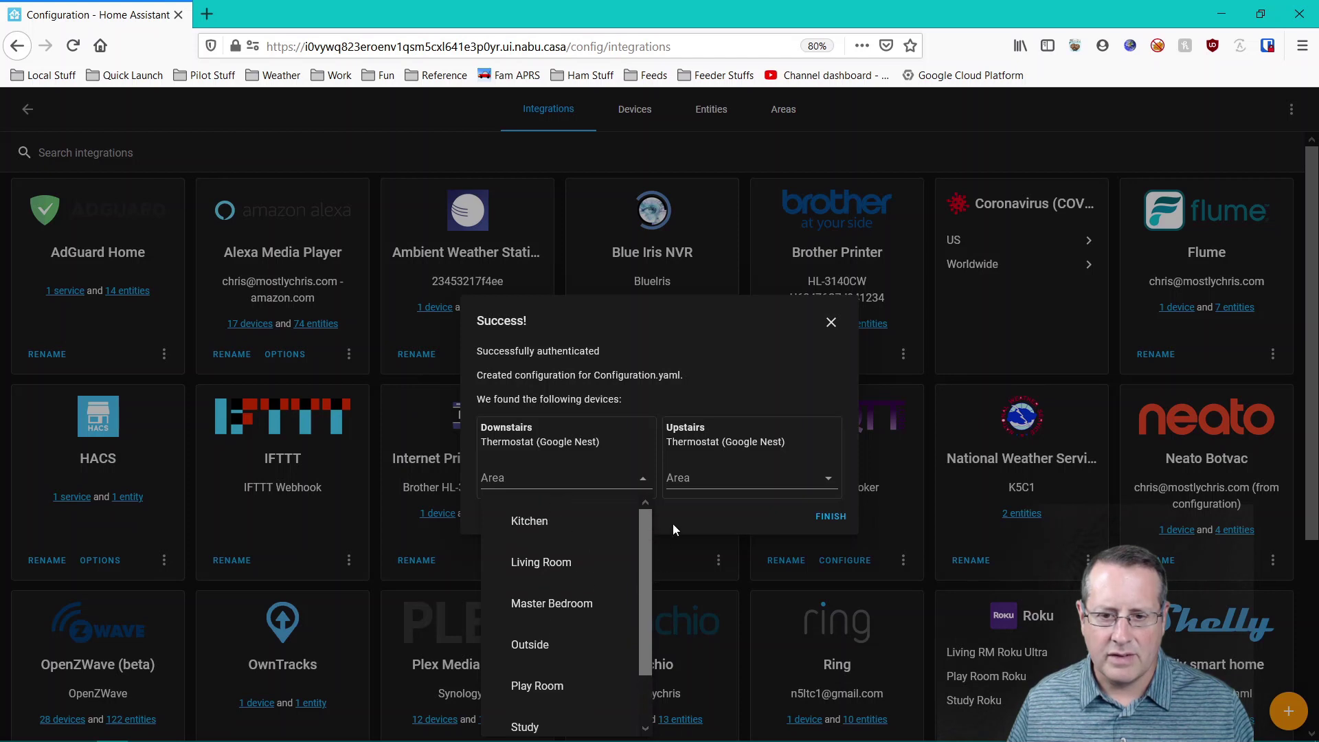
left_click(736, 338)
left_click(832, 514)
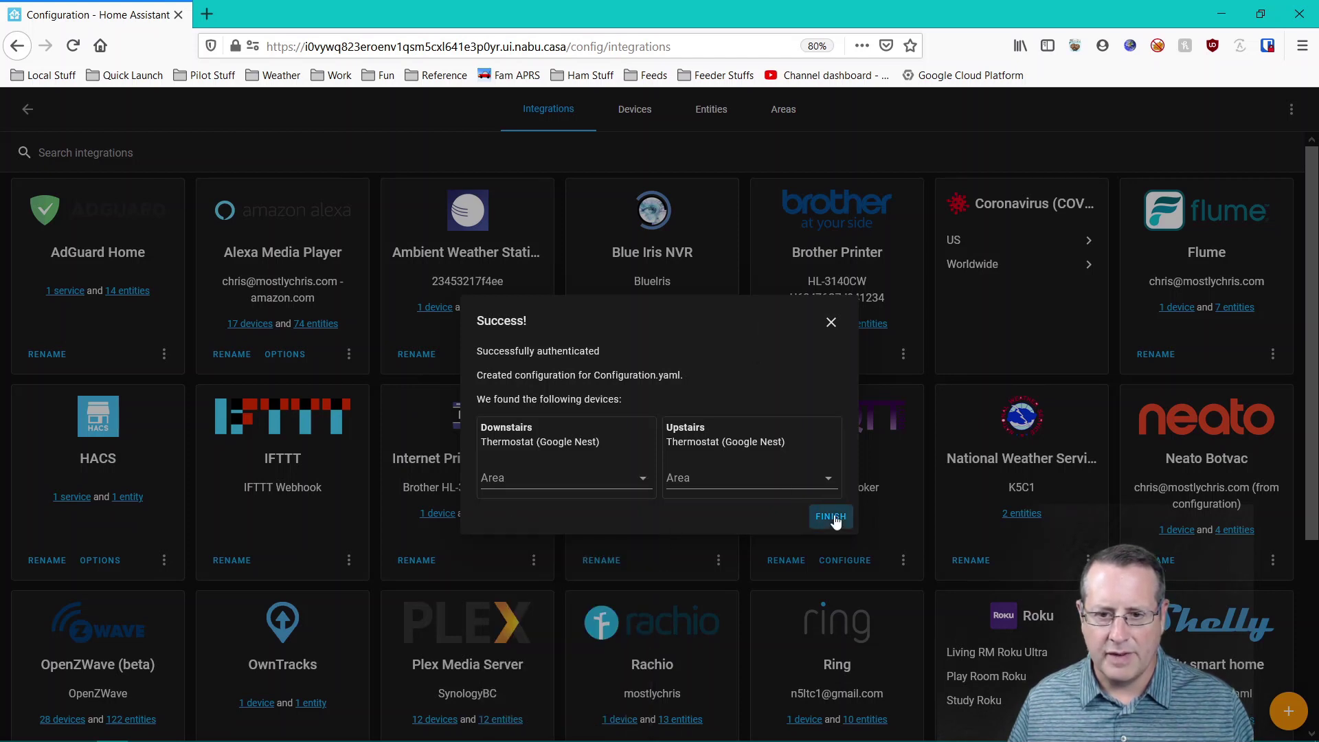
scroll(446, 523, "down", 2)
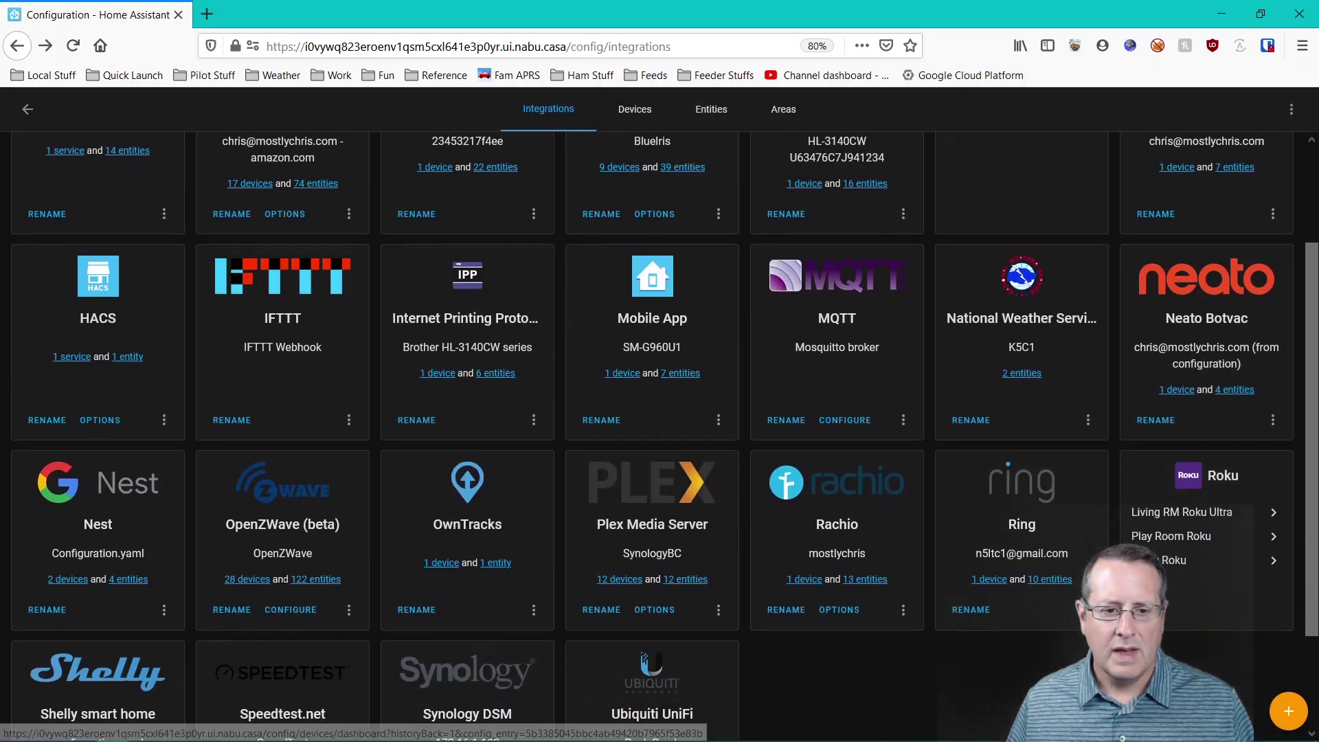
Check the Nest card's 2 devices and 4 entities, then return to Configuration
left_click(71, 580)
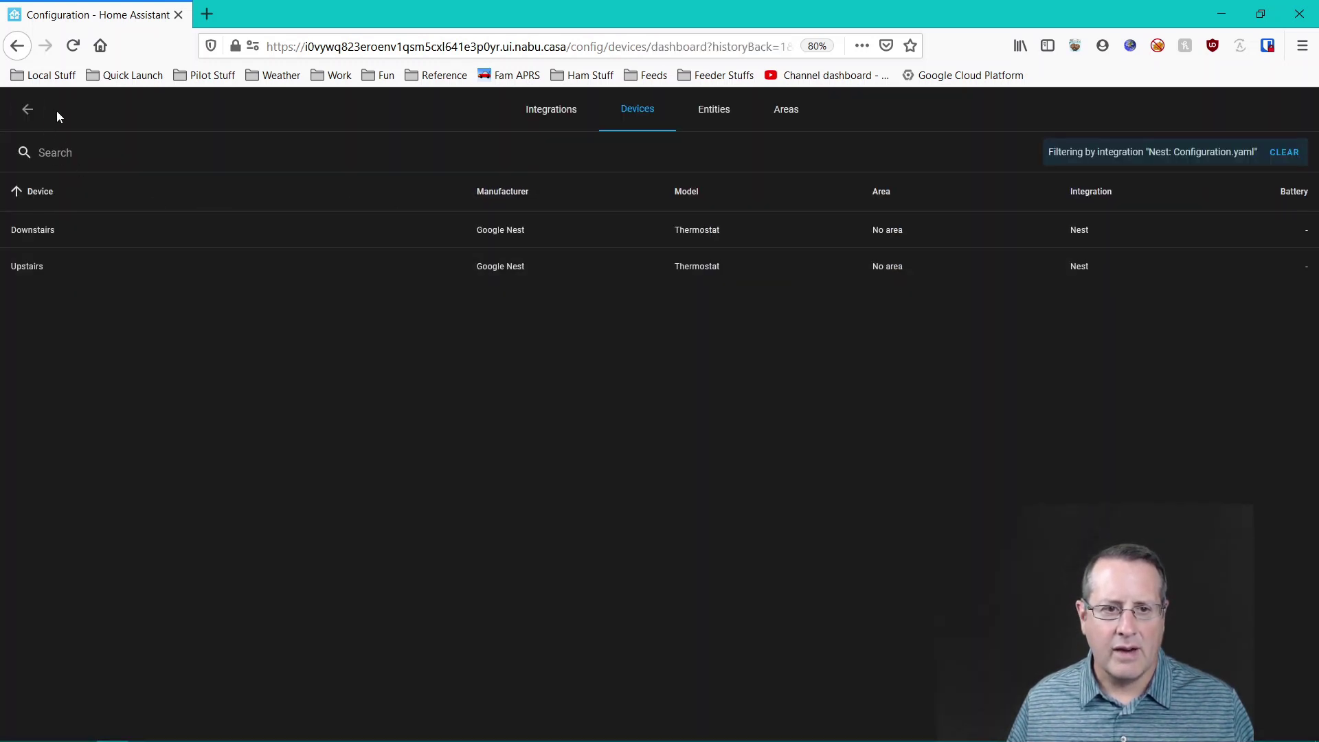
left_click(27, 109)
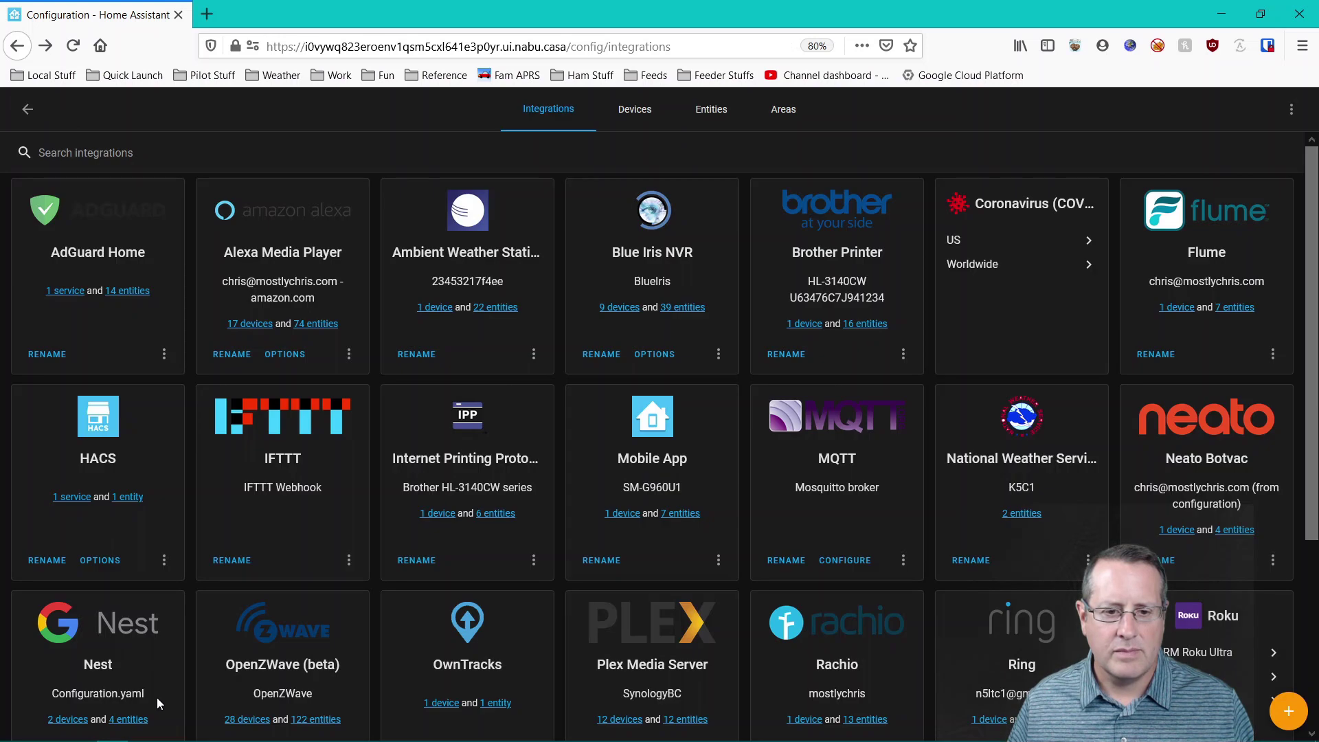
left_click(133, 720)
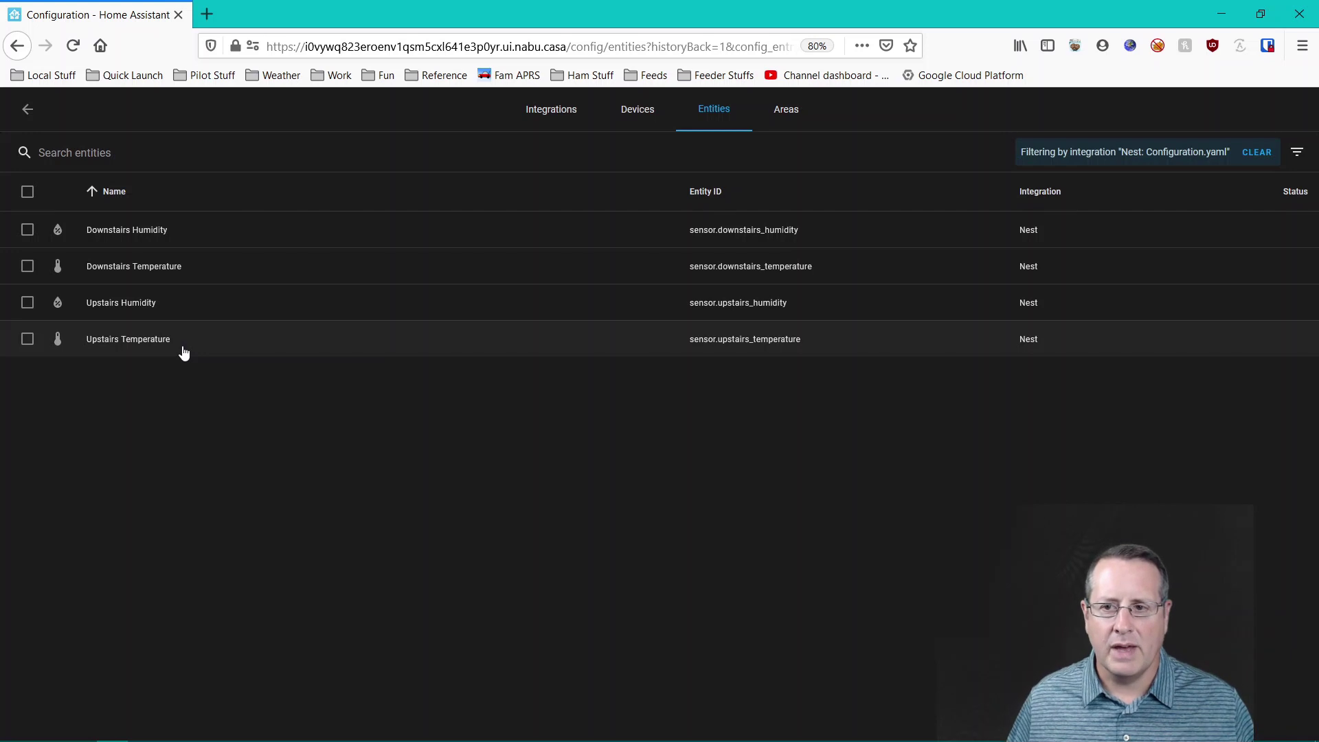
left_click(28, 112)
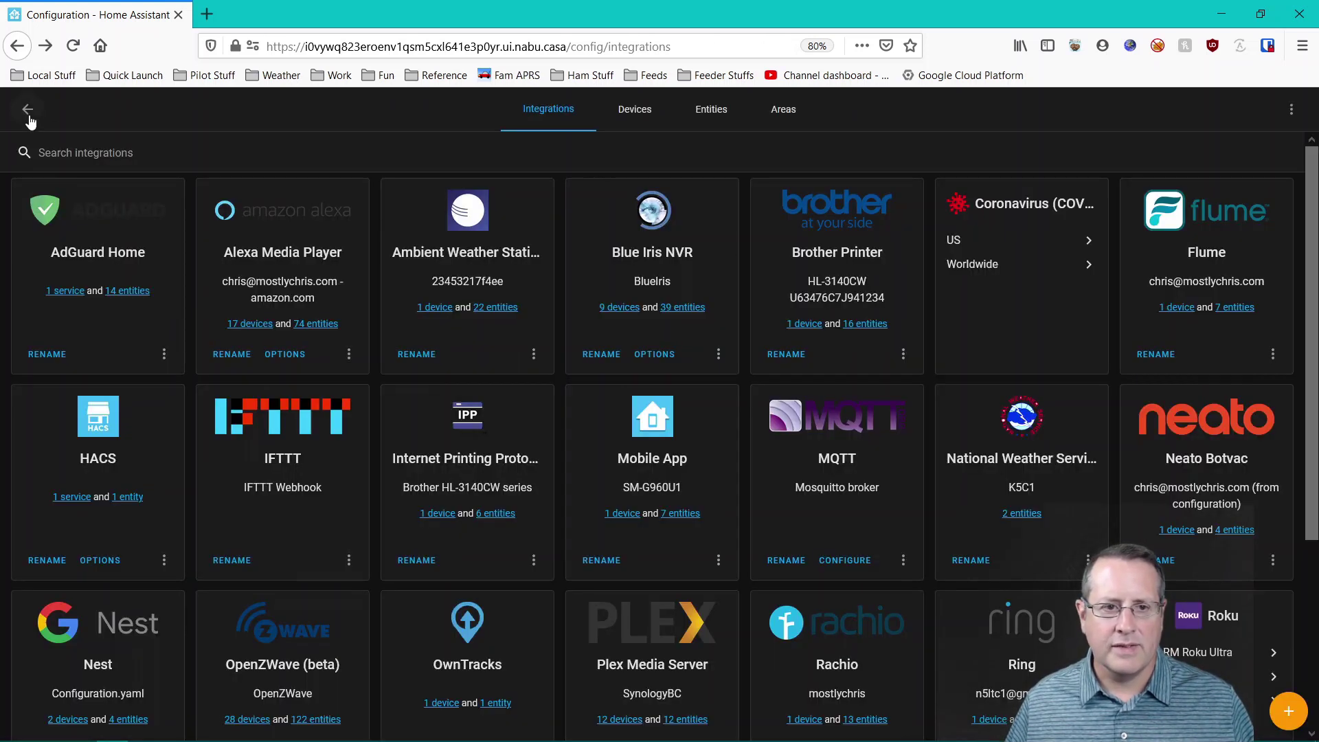
left_click(29, 115)
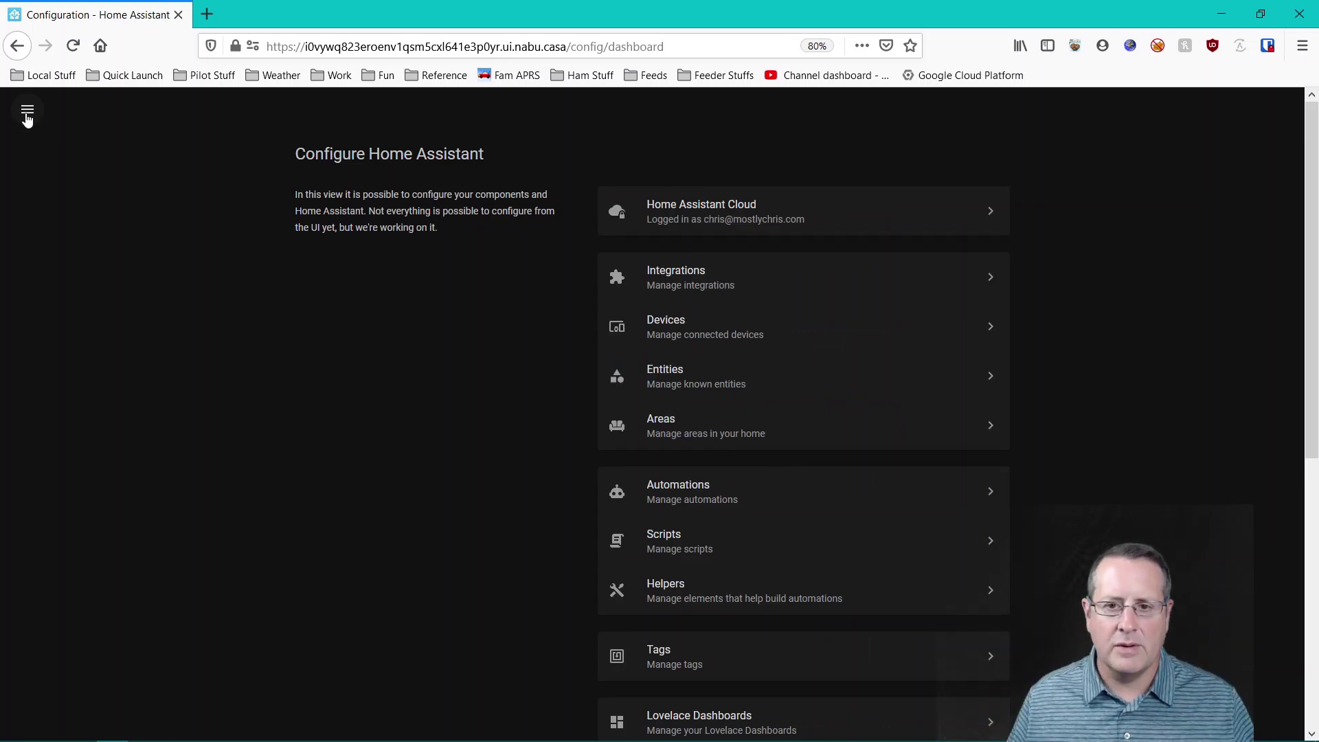
Open Node-RED from the sidebar and bring the remaining flow tabs into view
left_click(28, 114)
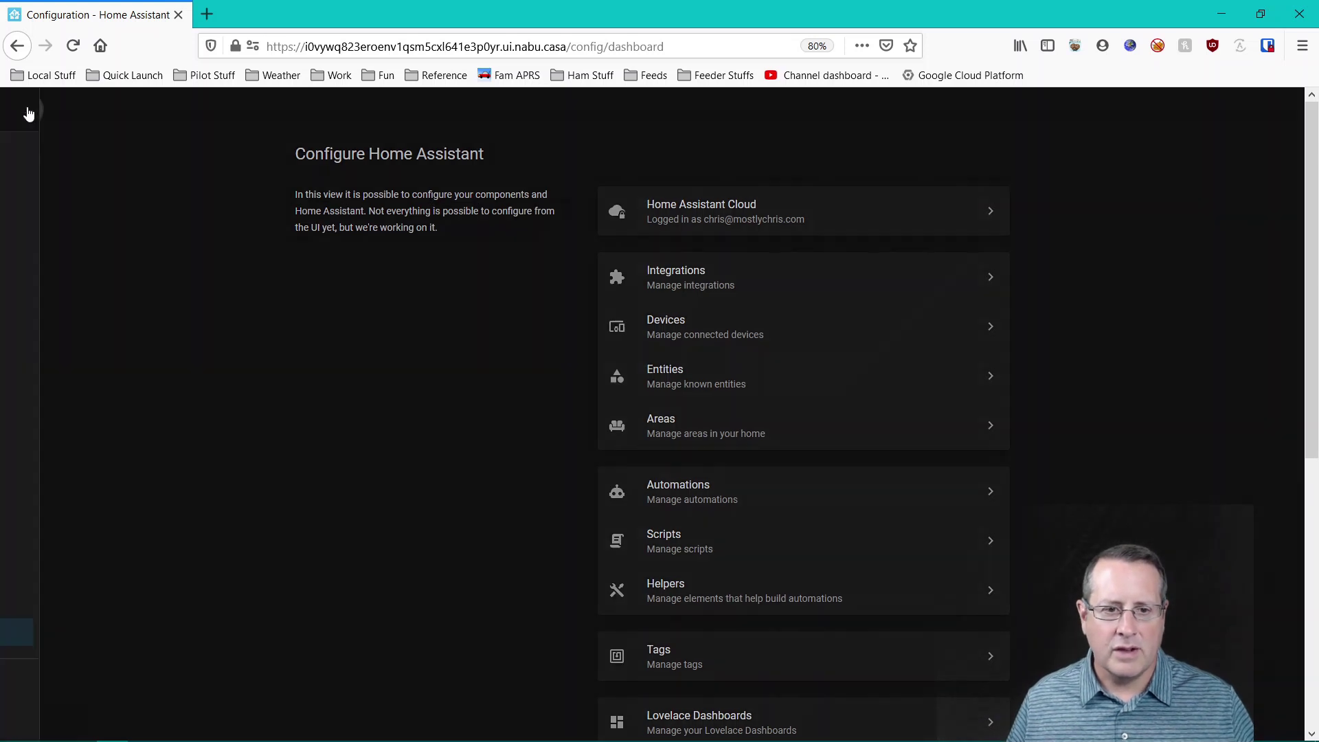
left_click(38, 317)
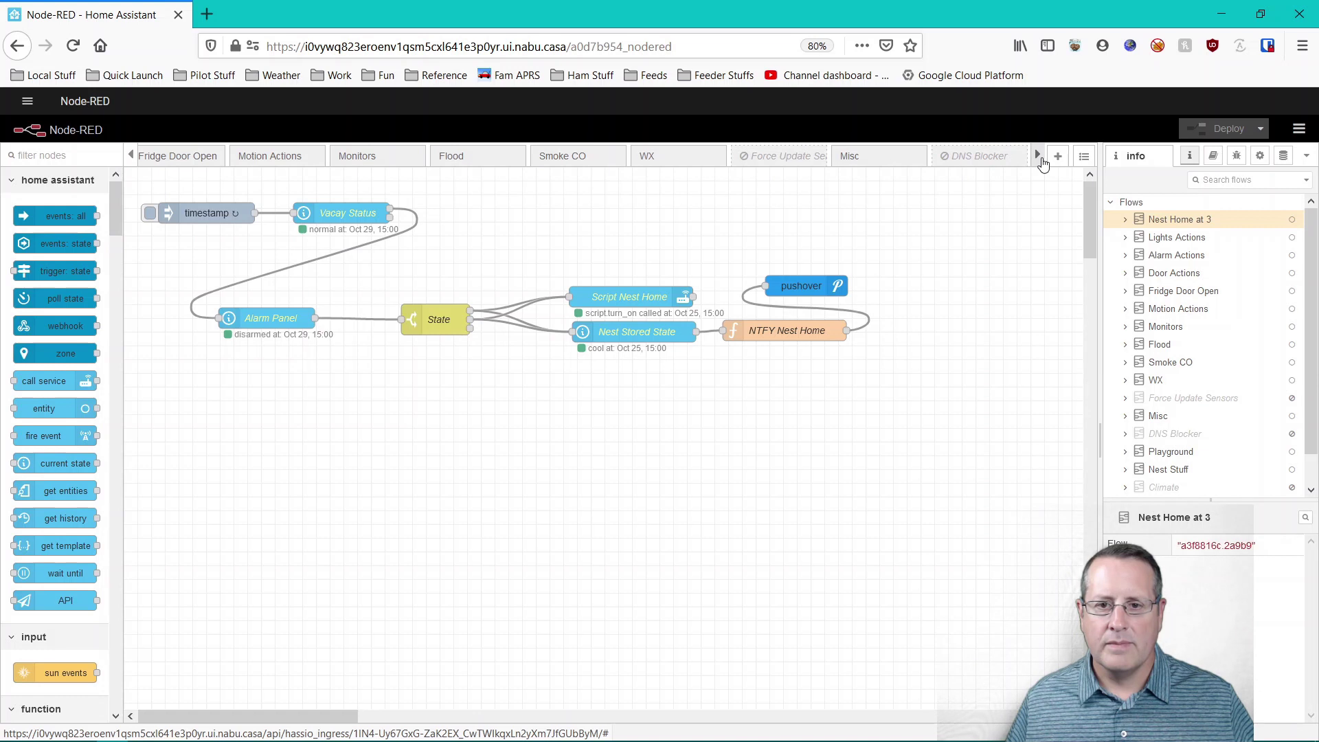
left_click(1042, 162)
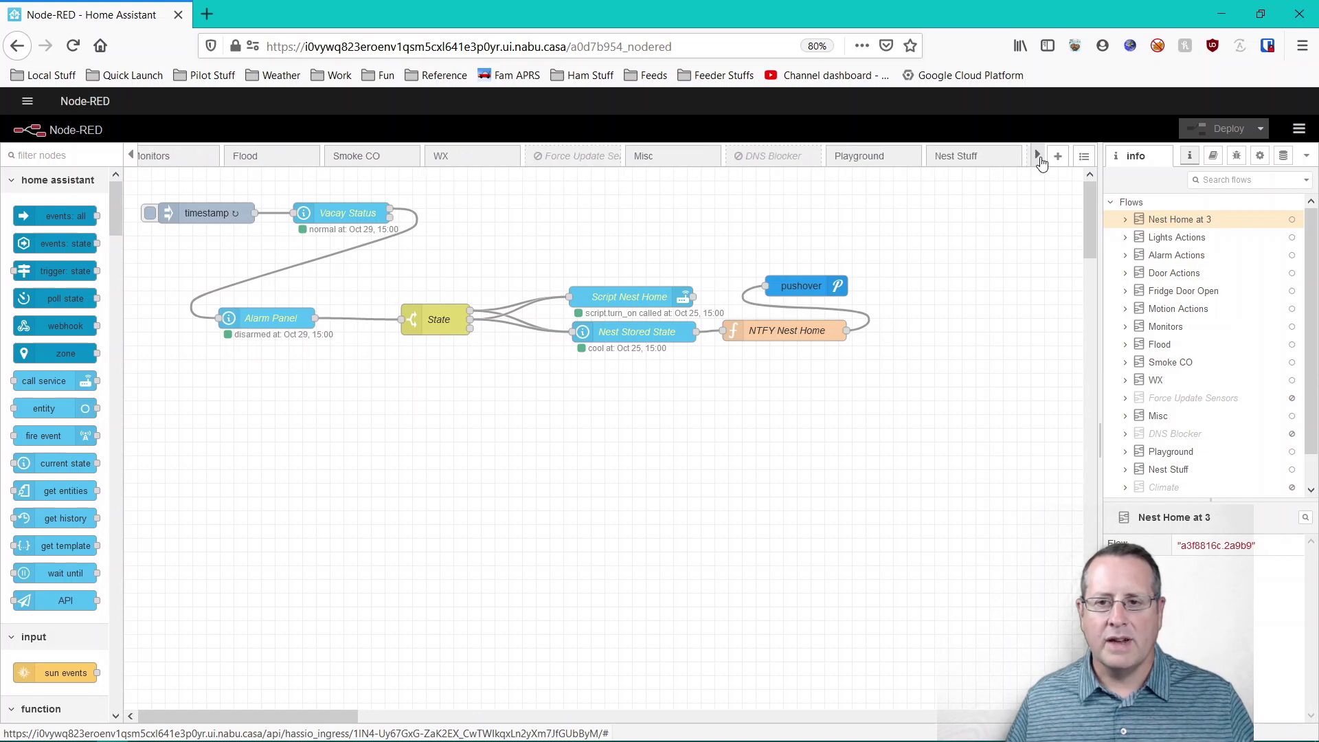
On the Nest Stuff flow, inspect the Get Devices function and close it unchanged
left_click(965, 166)
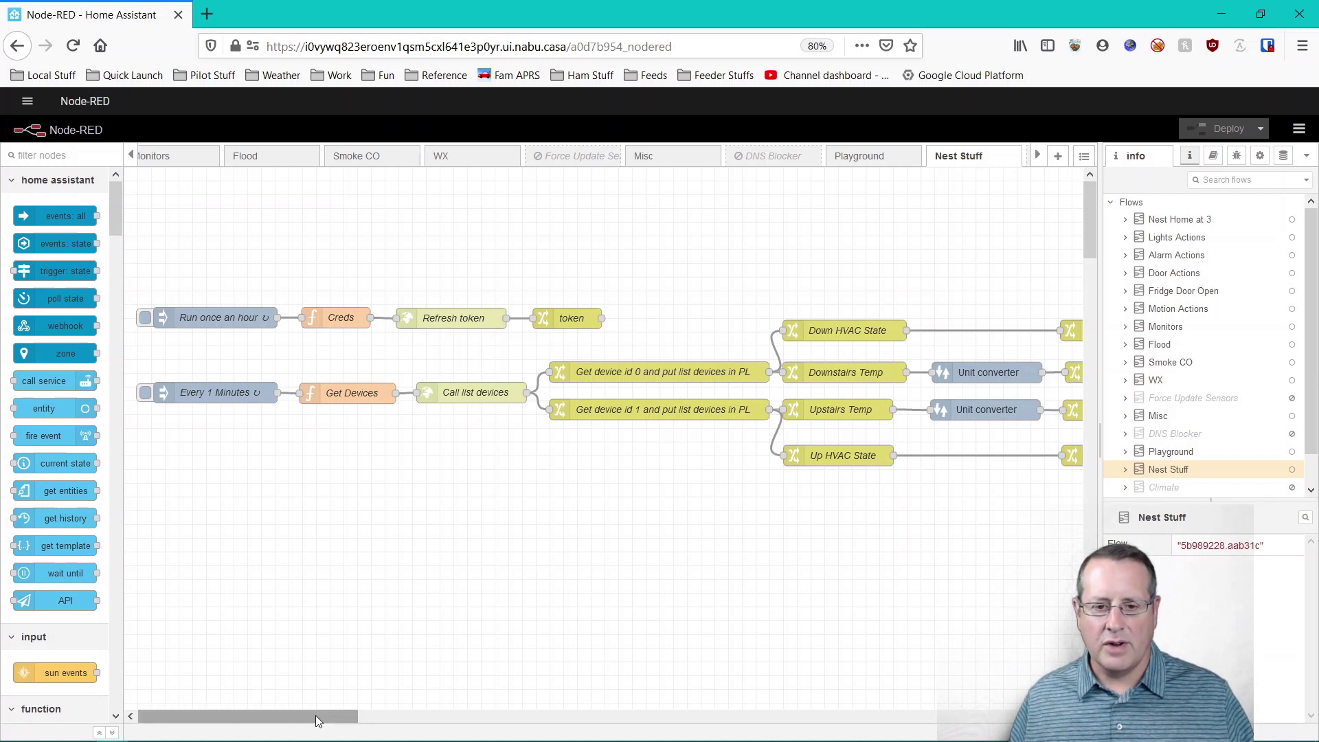
left_click_drag(316, 715, 374, 730)
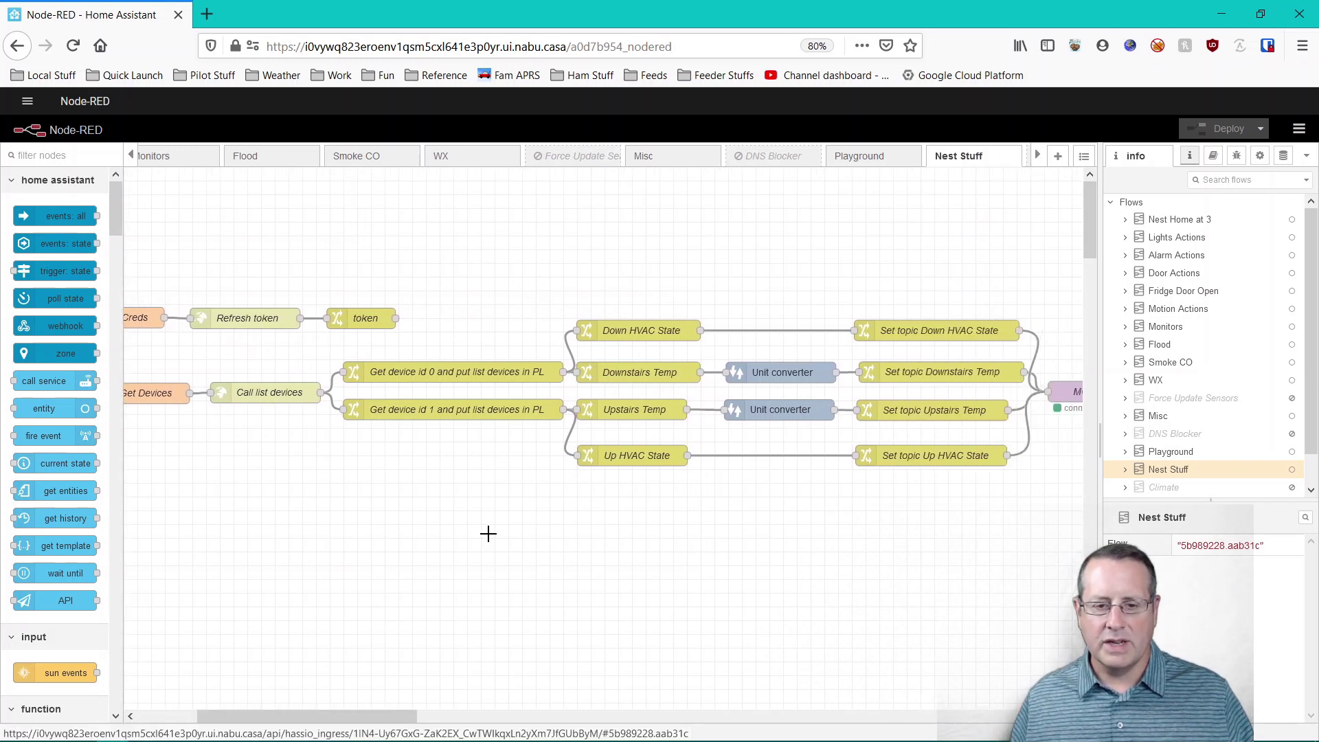
left_click_drag(333, 718, 275, 727)
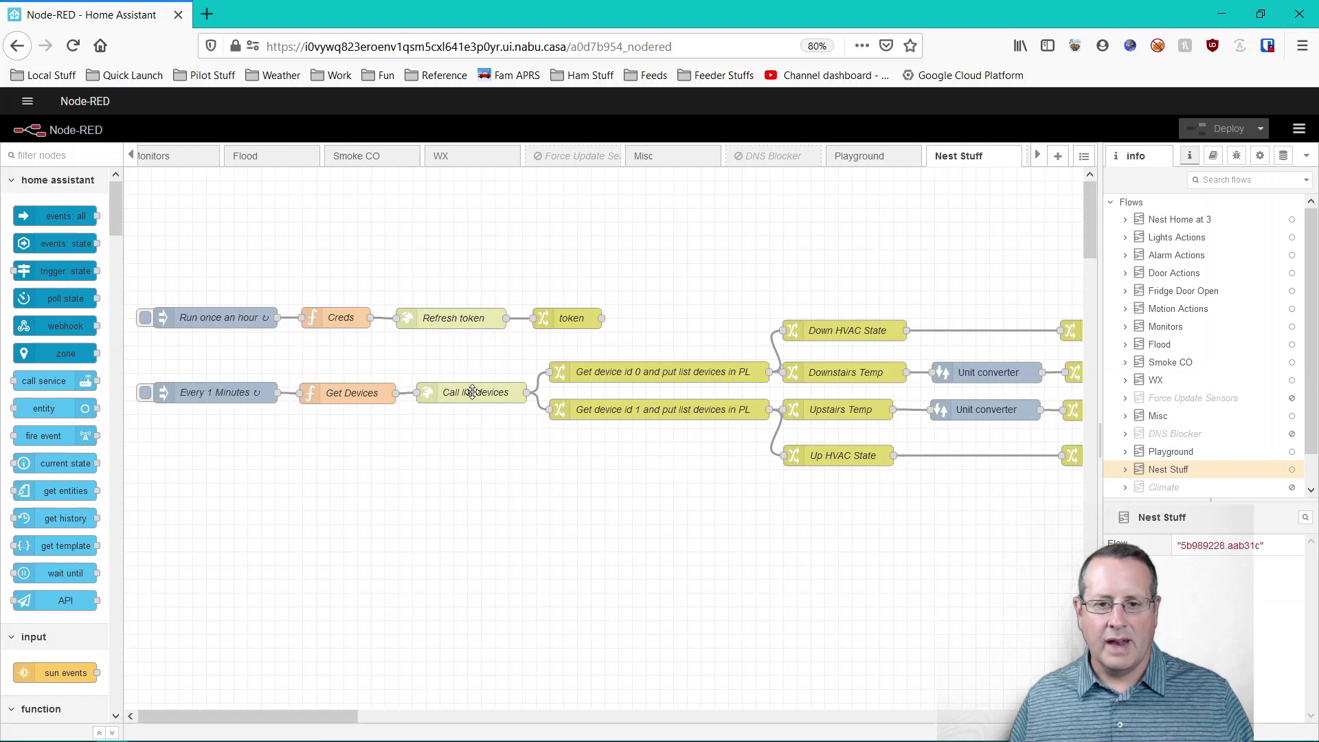
double_click(366, 398)
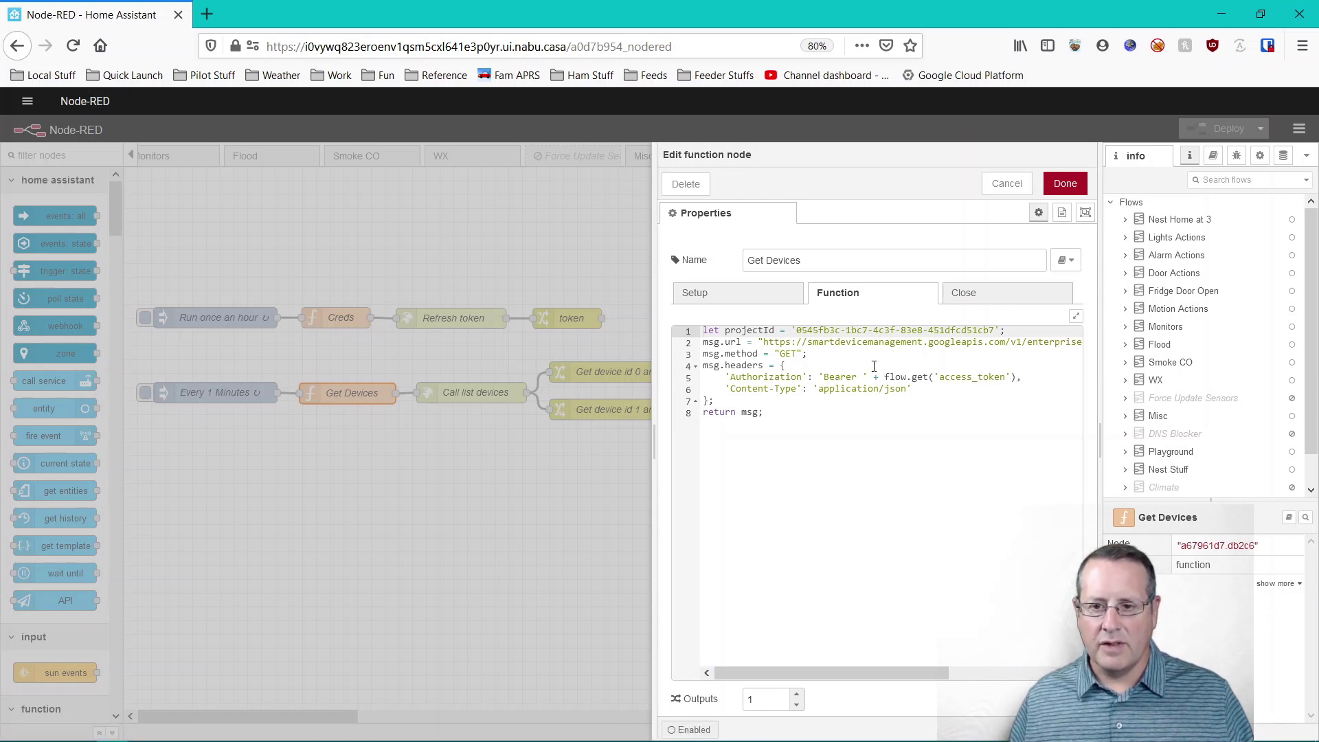
left_click(1008, 184)
Inspect the Call list devices and Get device id 0 node settings without changes
double_click(480, 397)
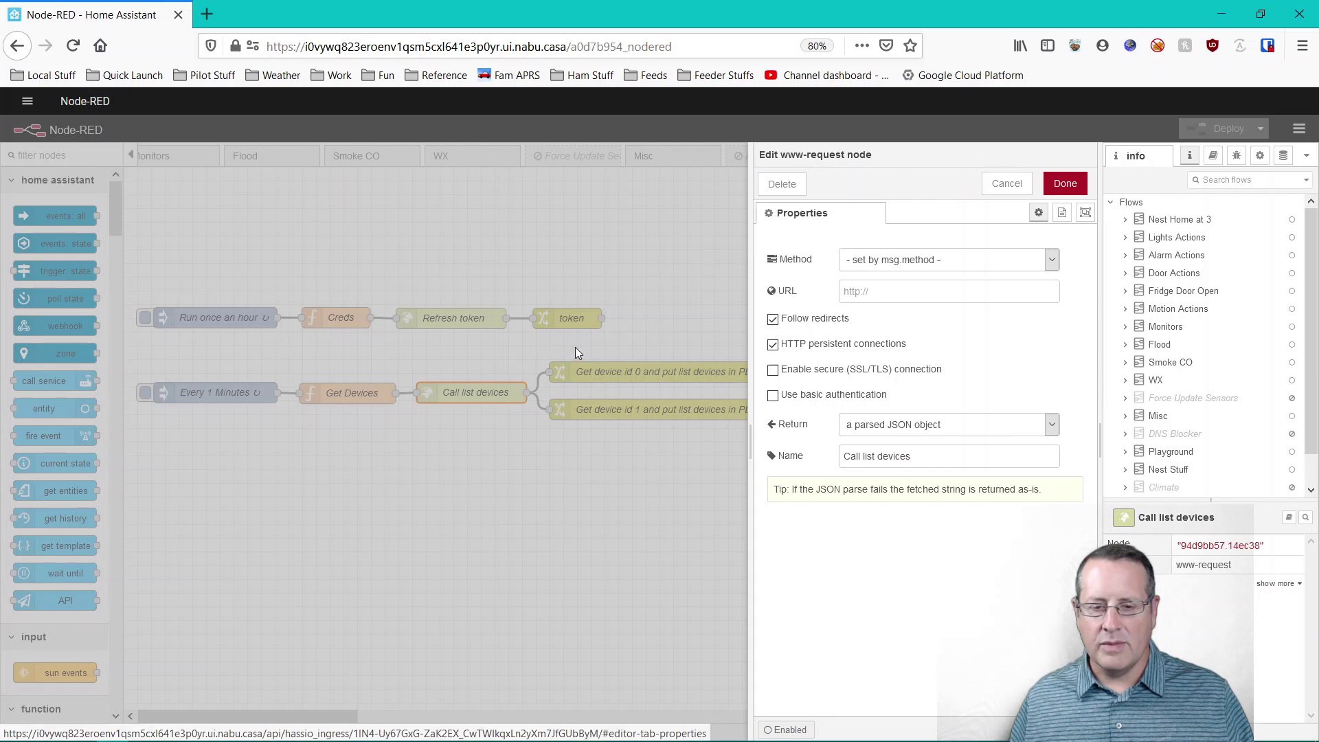
left_click(985, 186)
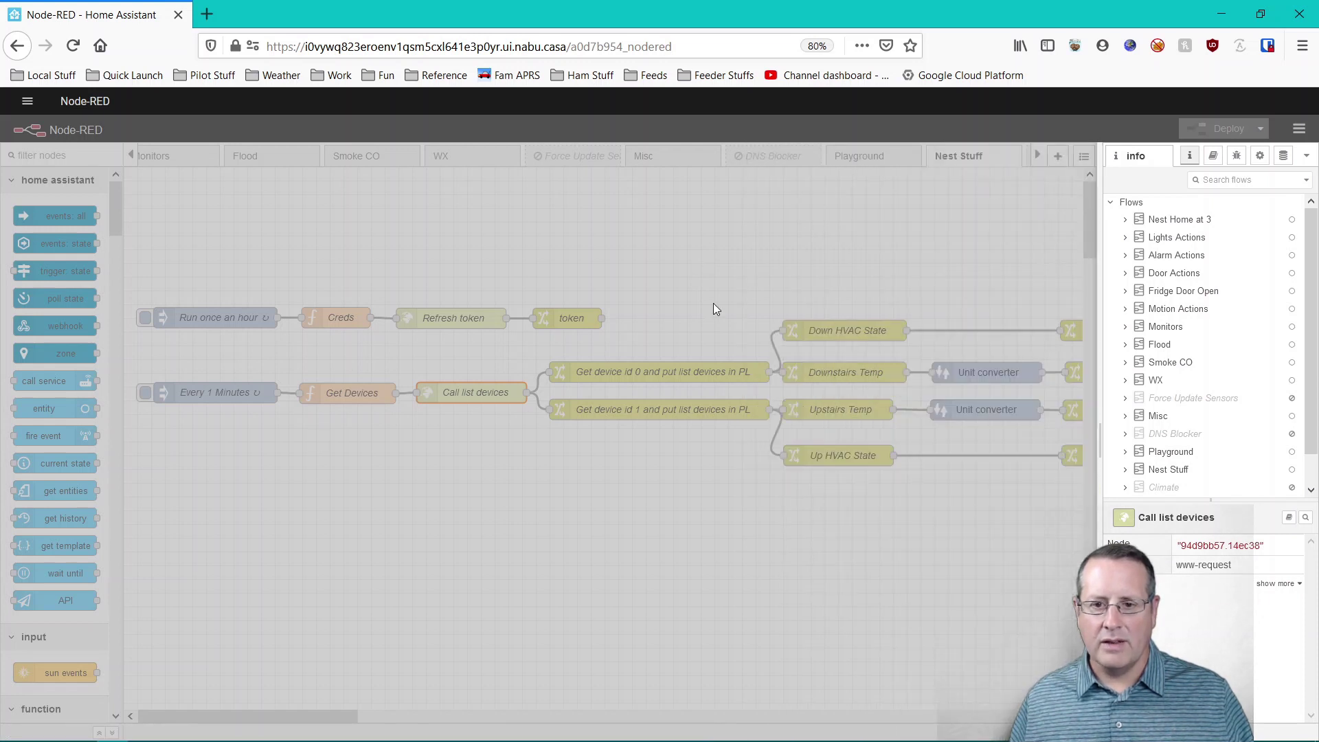
double_click(658, 371)
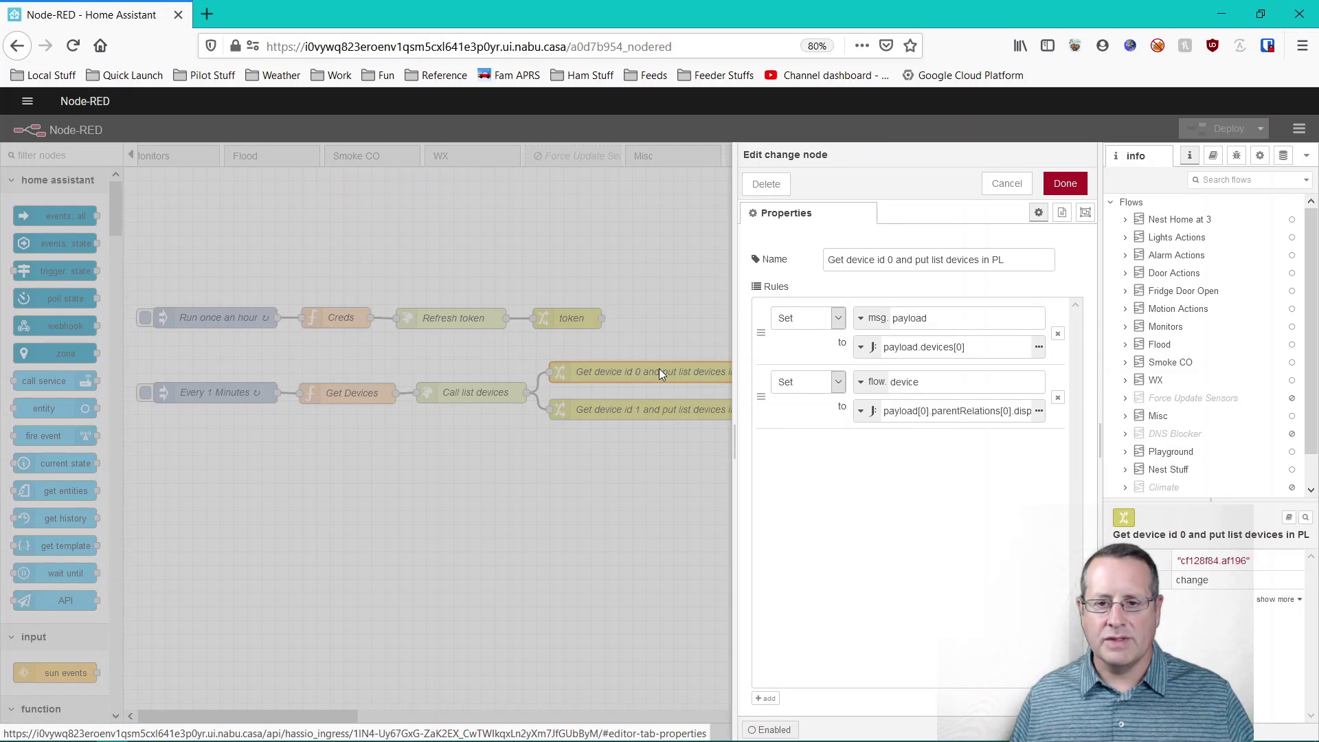
left_click(1008, 185)
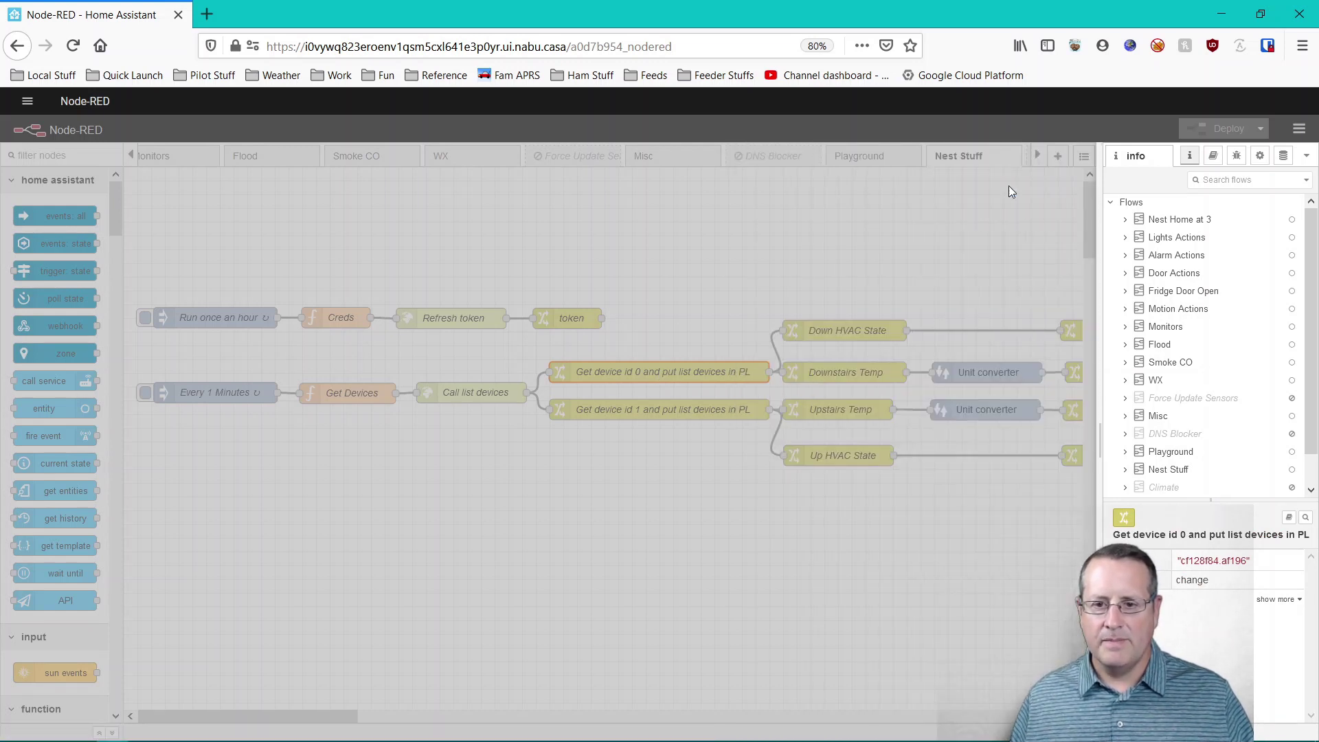
Review the Down HVAC State node's payload 'to' expression, then close its settings
double_click(867, 332)
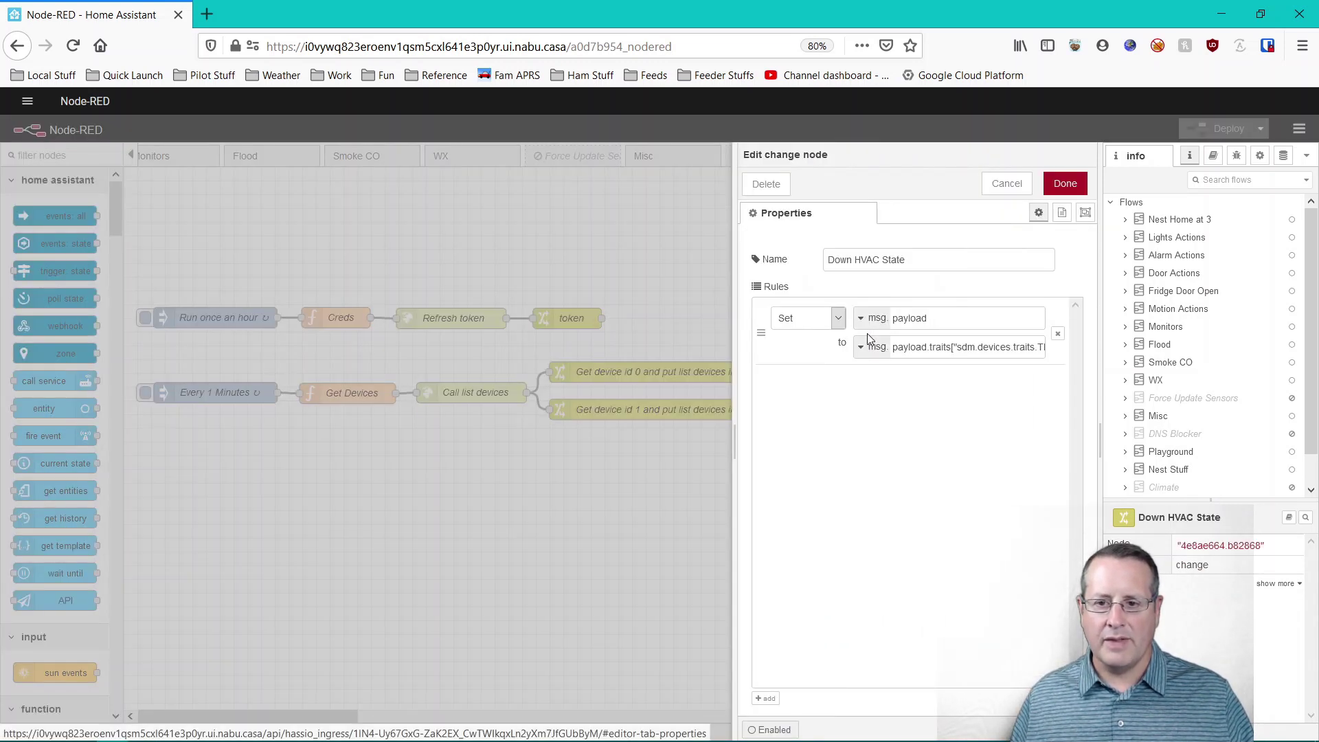
left_click(948, 348)
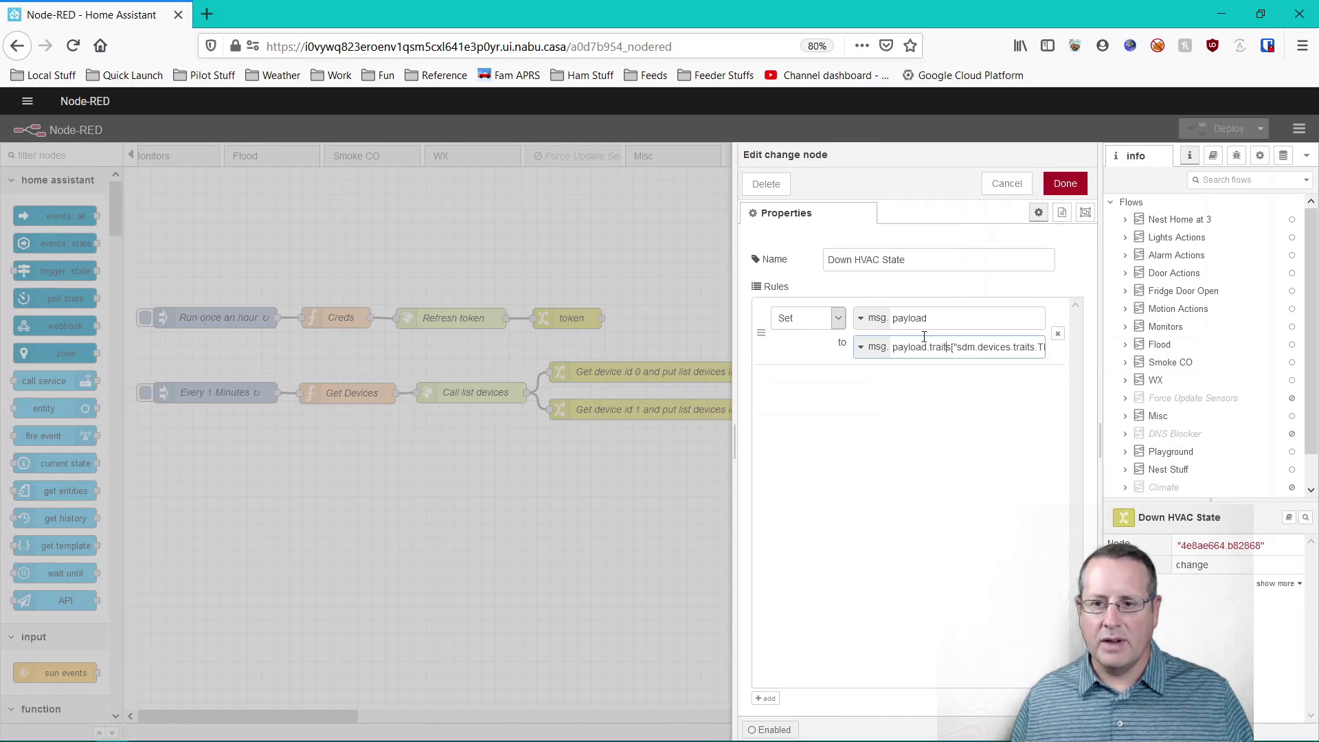
left_click_drag(896, 350, 1067, 345)
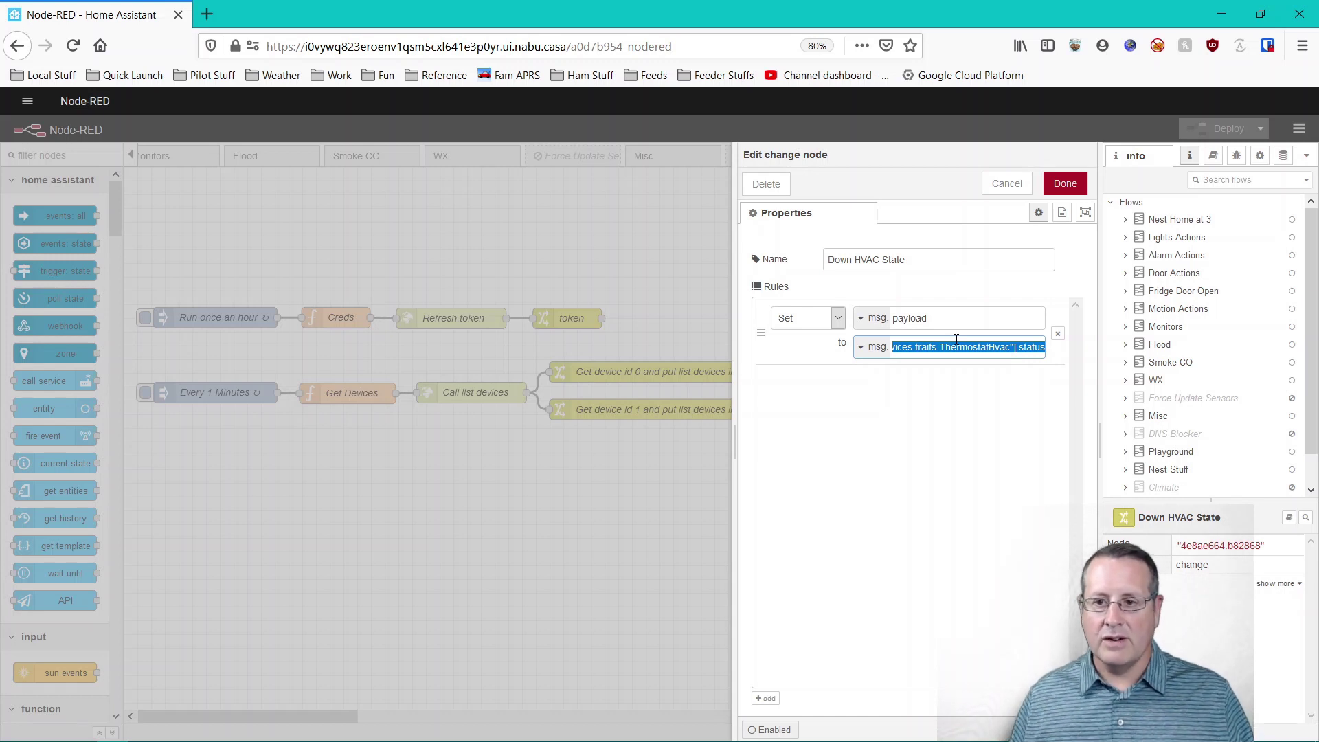
left_click(1008, 184)
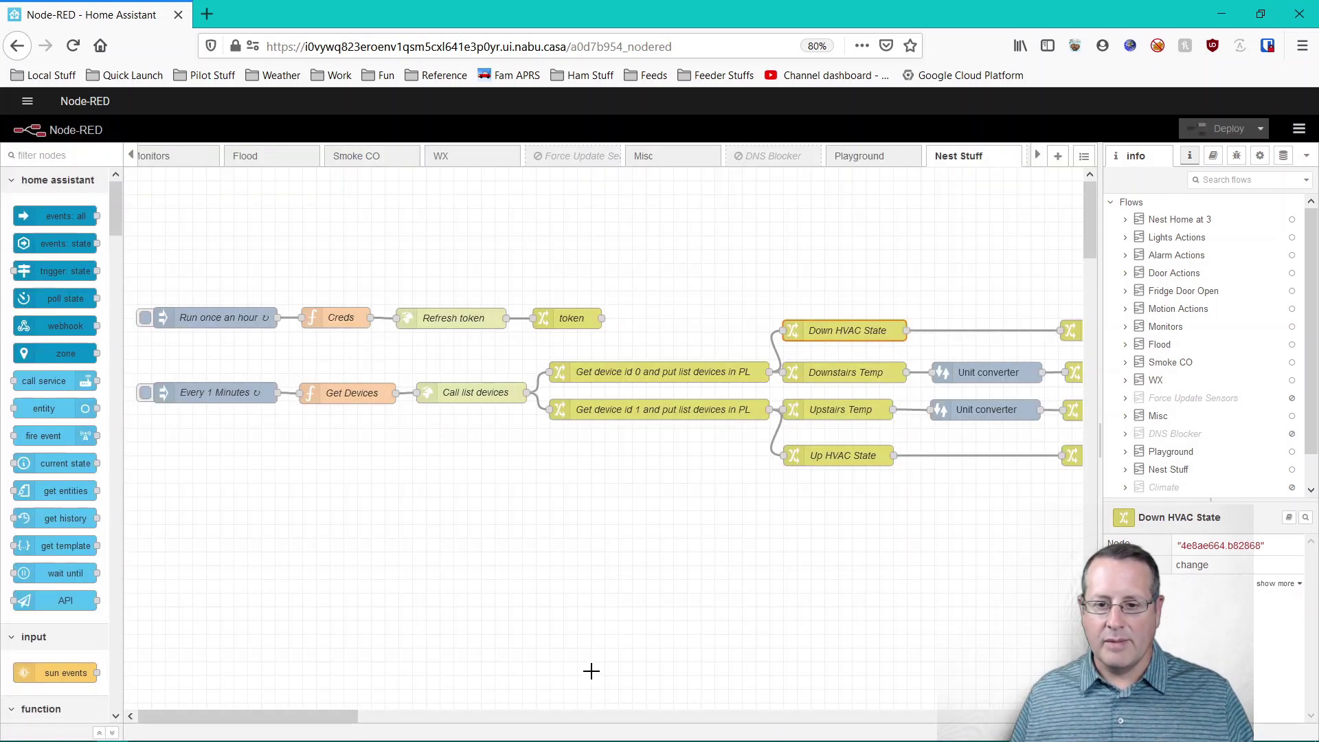
Confirm the Set topic Downstairs Temp node's msg.topic is nest/downstairs_temp, leaving it unchanged
left_click_drag(326, 716, 448, 686)
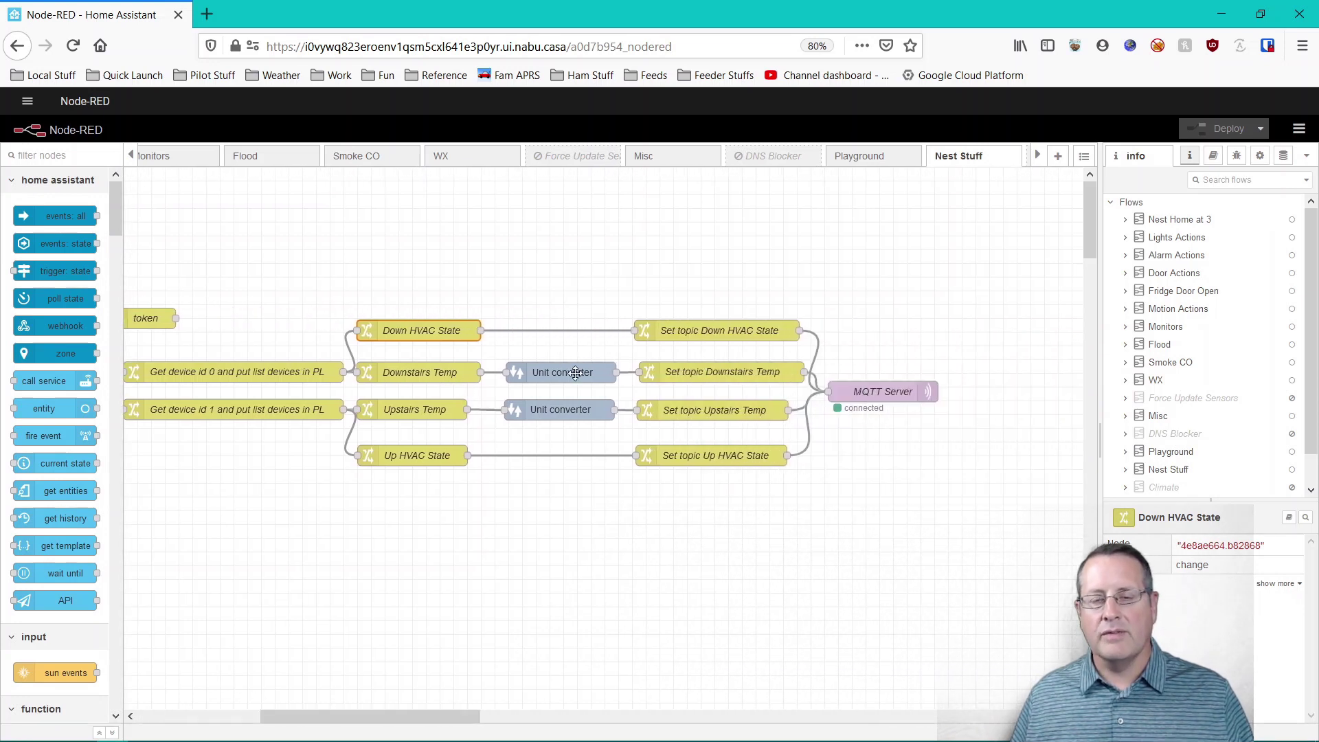
double_click(690, 371)
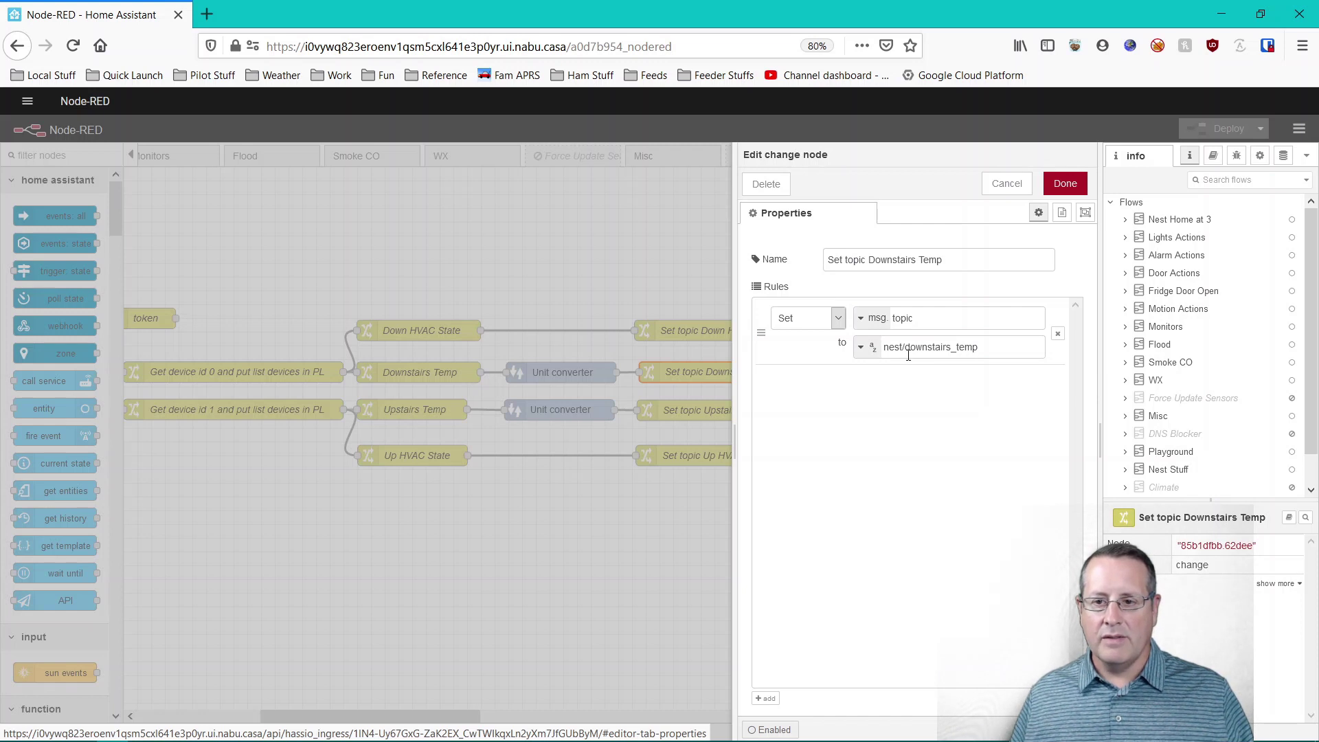
left_click(1007, 184)
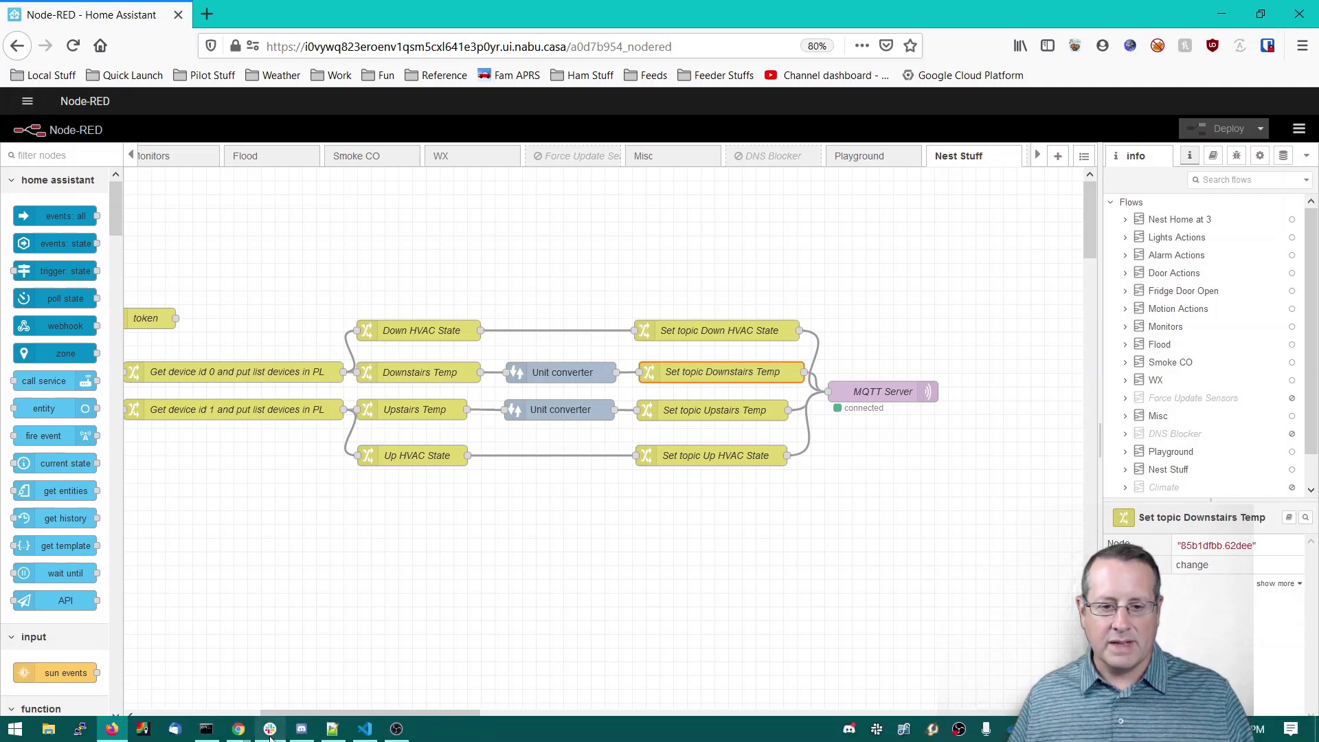
Switch to VS Code and open sensors.yaml from the Explorer file list
left_click(366, 732)
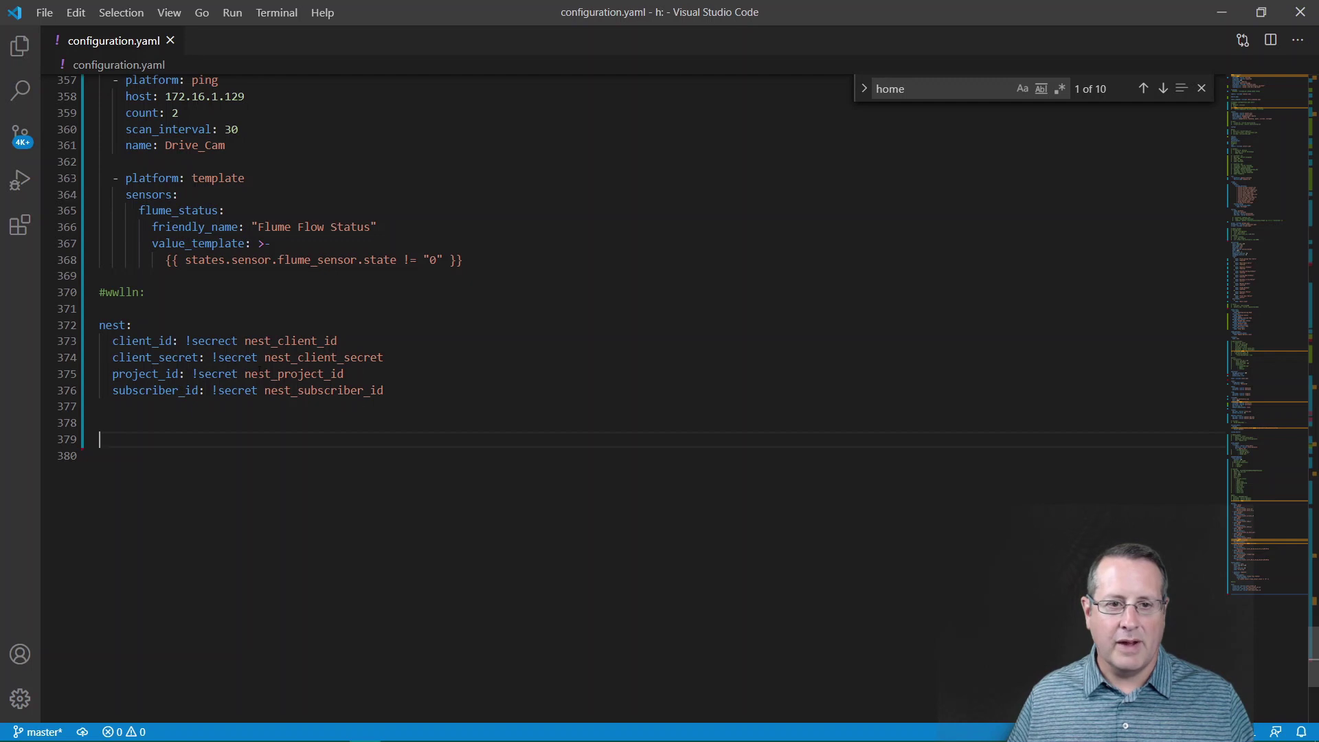
left_click(19, 45)
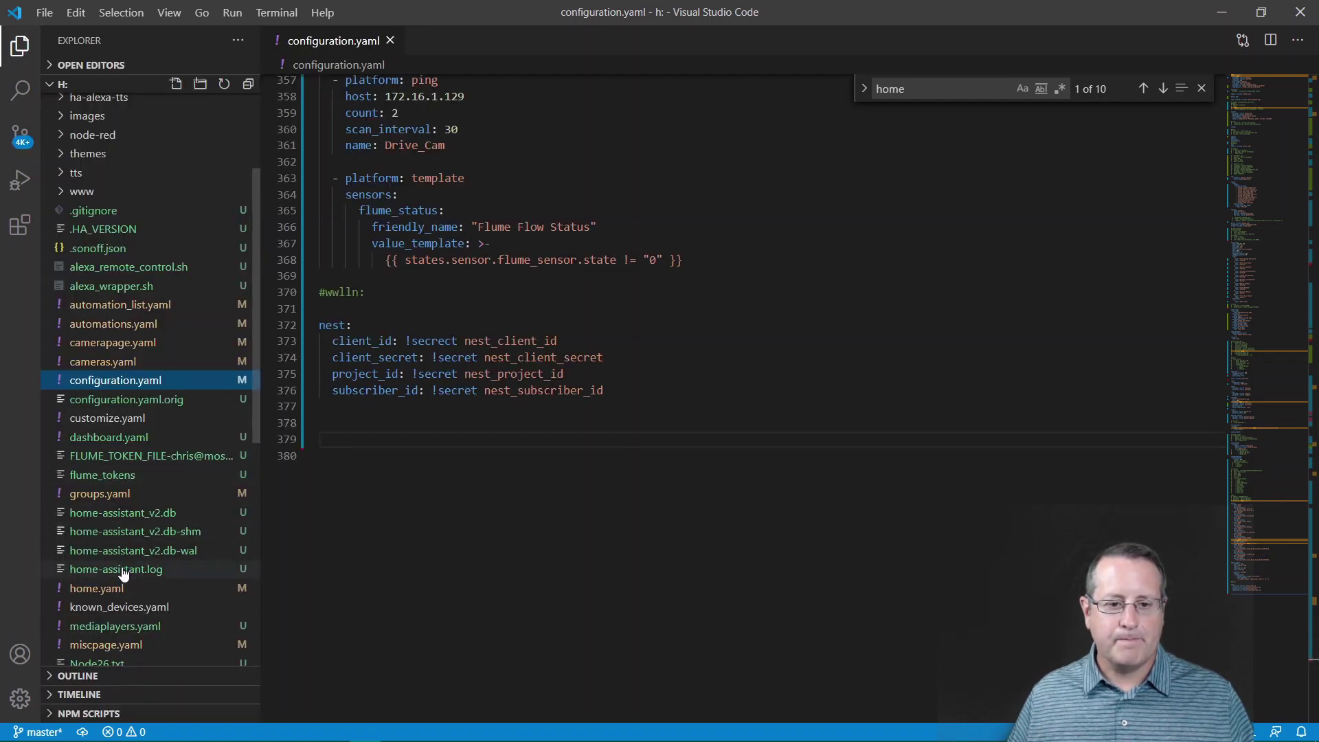
scroll(124, 560, "down", 3)
scroll(106, 593, "down", 1)
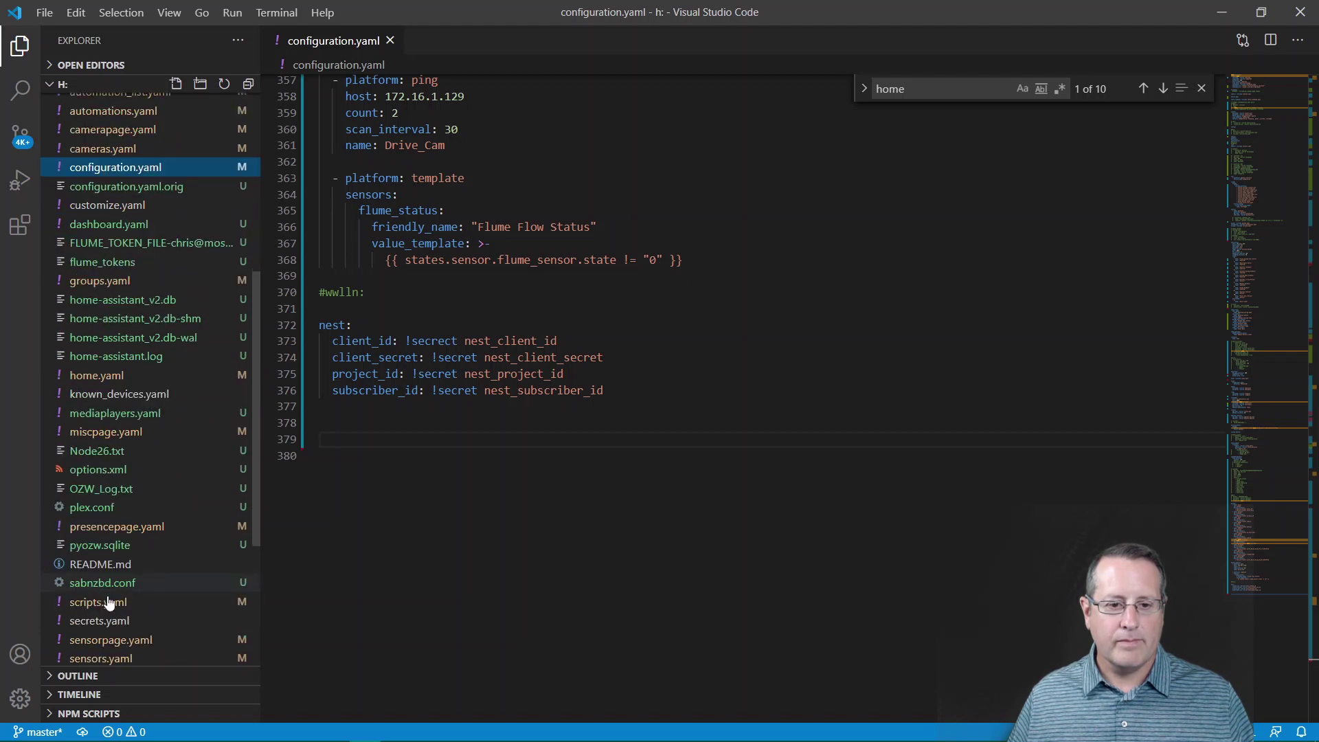
left_click(110, 658)
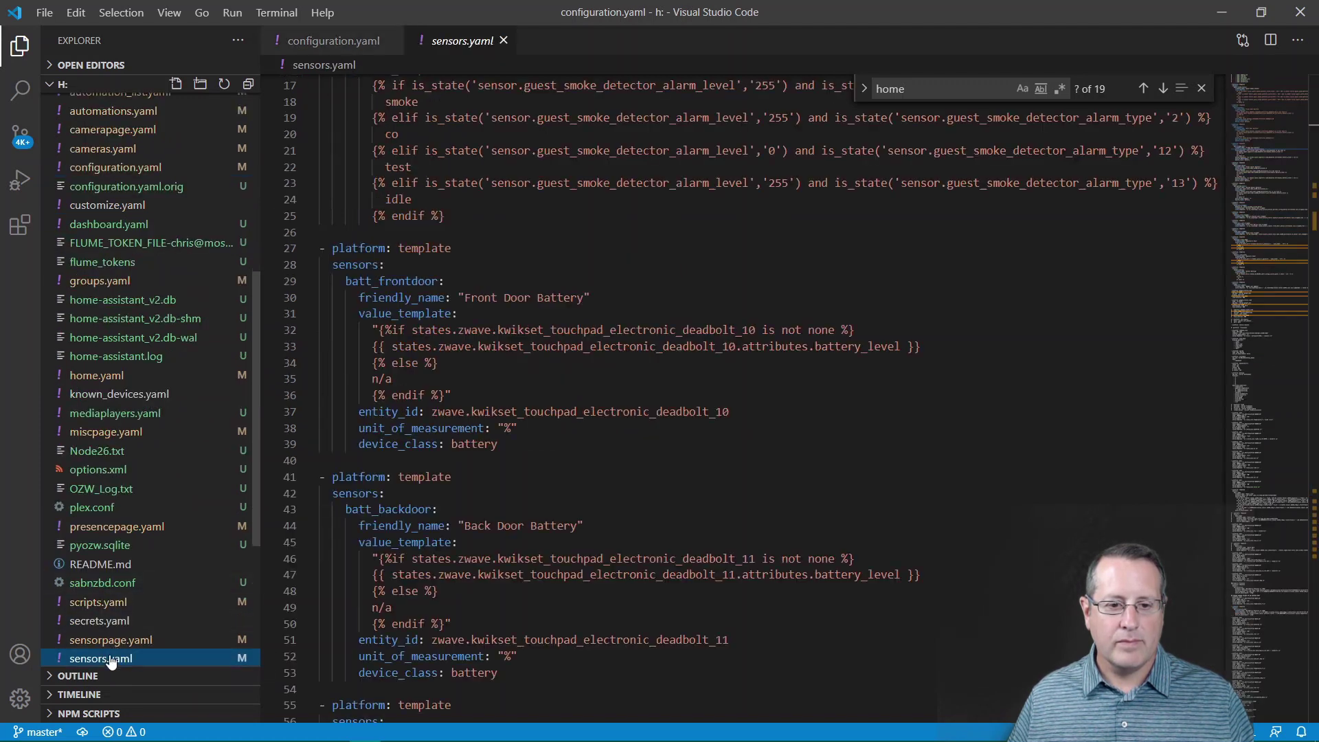
scroll(474, 435, "up", 6)
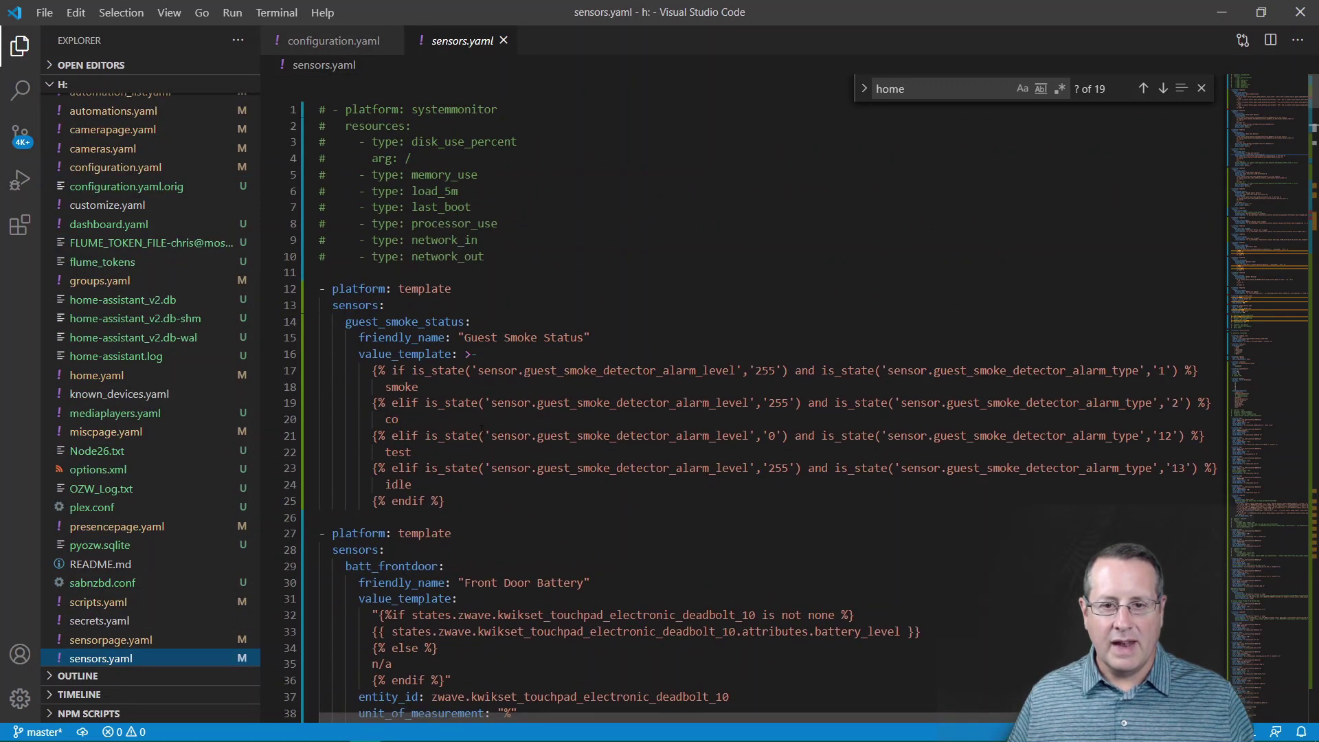
scroll(687, 399, "down", 12)
Search sensors.yaml for 'mqtt' and scroll to the nest/ thermostat sensor entries
key("ctrl+f")
type("mqtt")
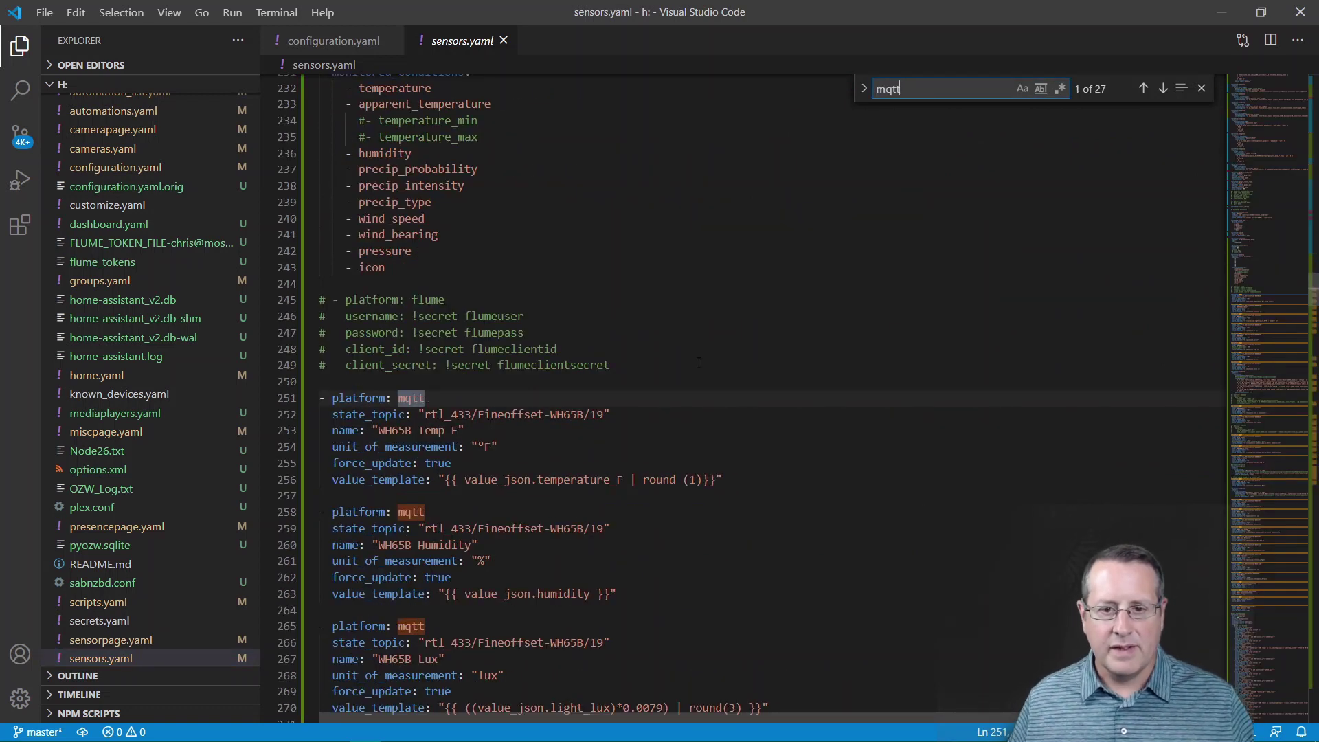
scroll(550, 427, "down", 14)
scroll(627, 428, "down", 5)
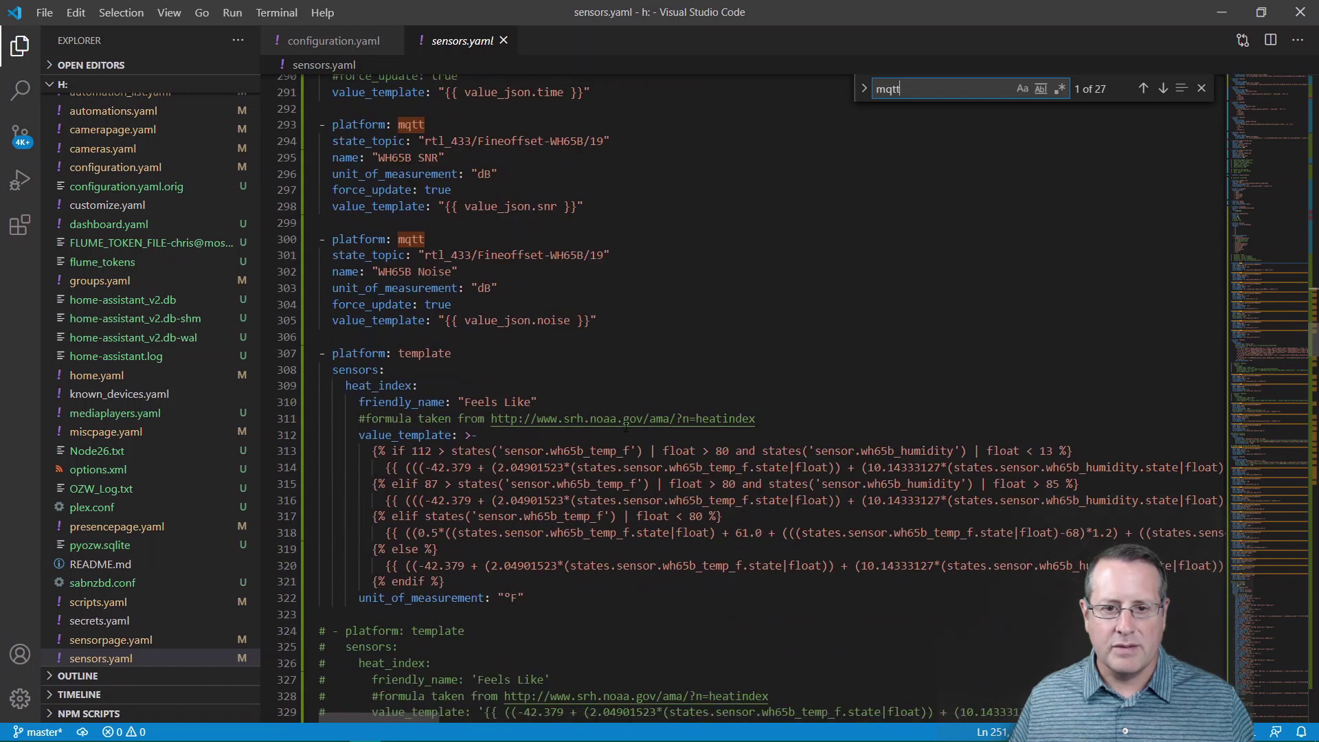
scroll(598, 336, "down", 14)
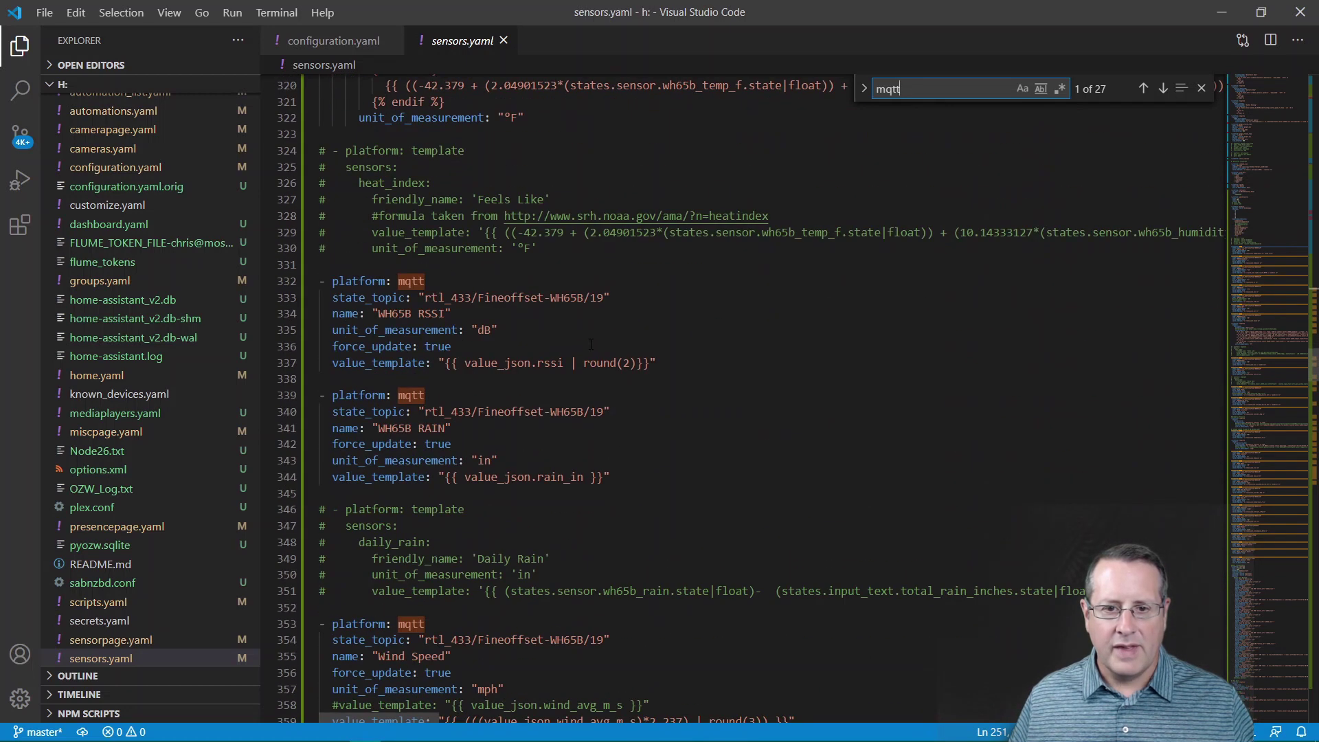
scroll(613, 345, "down", 20)
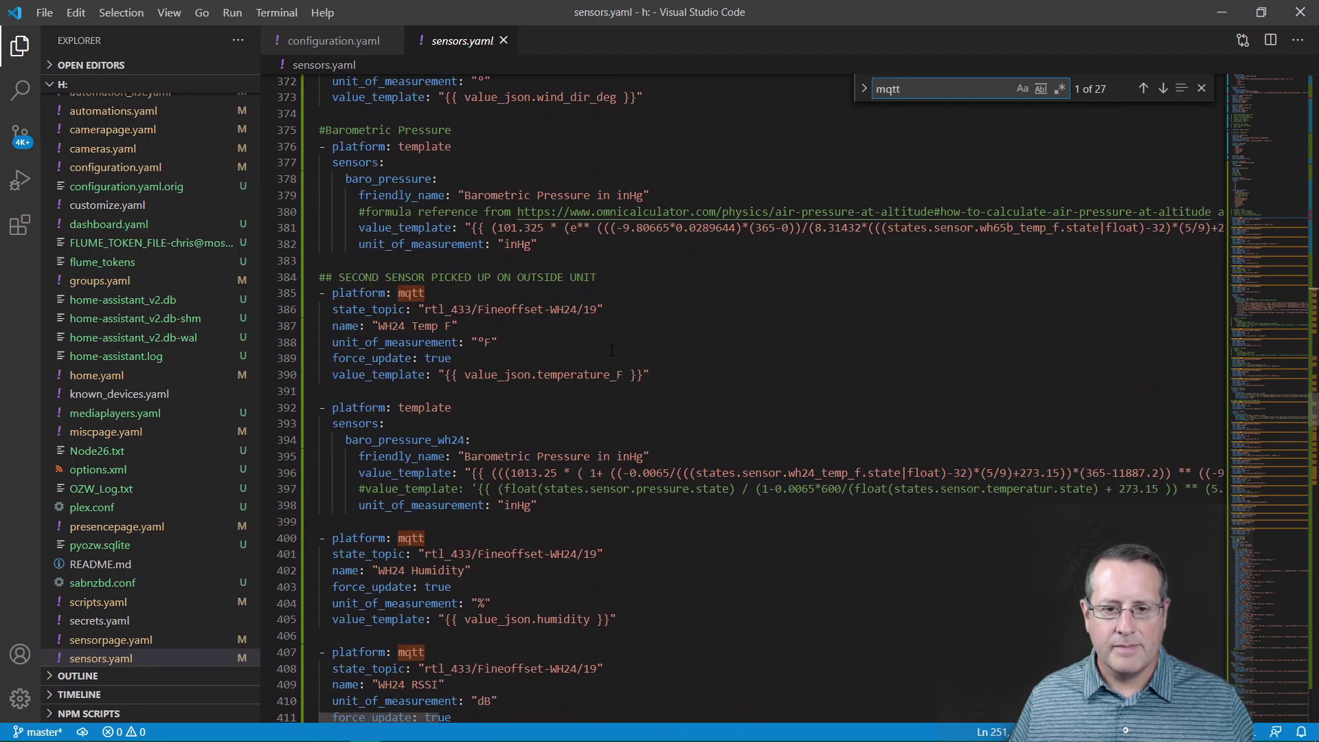
scroll(616, 355, "down", 15)
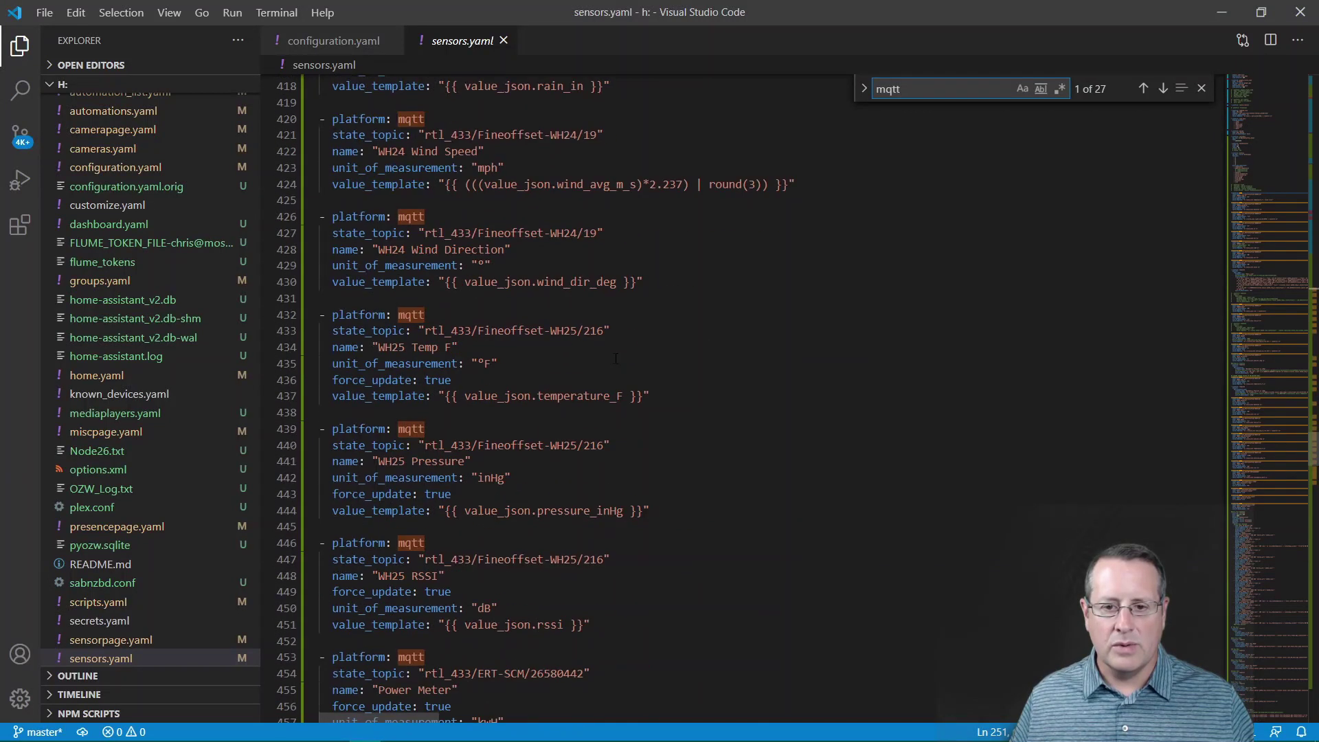
scroll(609, 369, "down", 2)
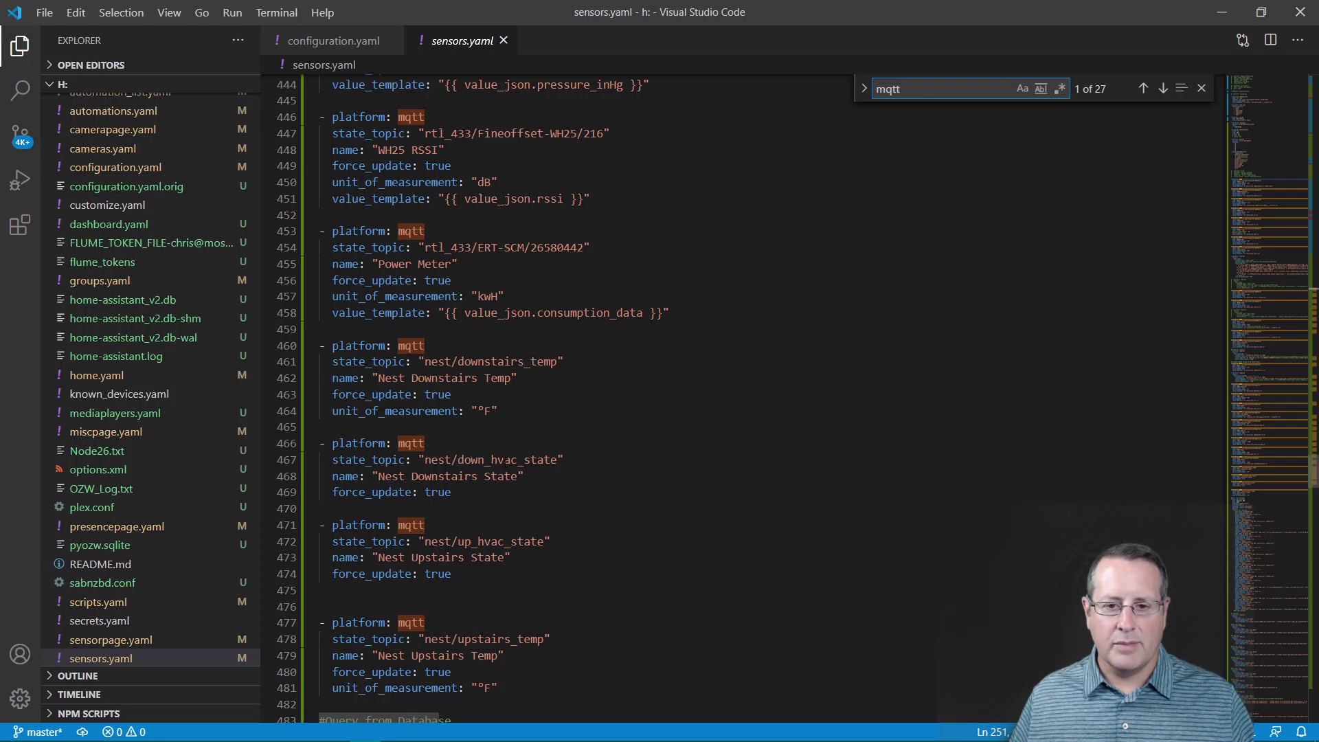
scroll(584, 453, "down", 1)
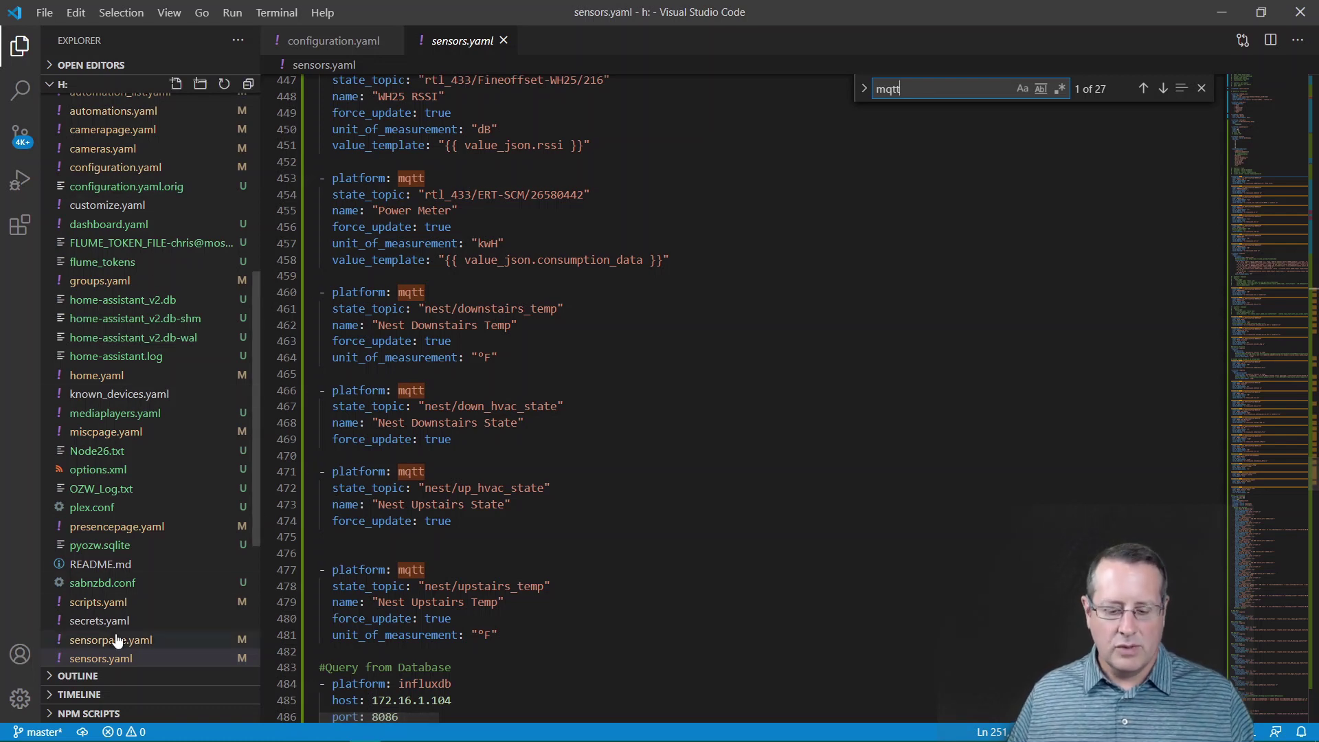
Return to Firefox and scroll the Overview dashboard to the down 69.53 °F and Up 70.57 °F gauges
key("alt+Tab")
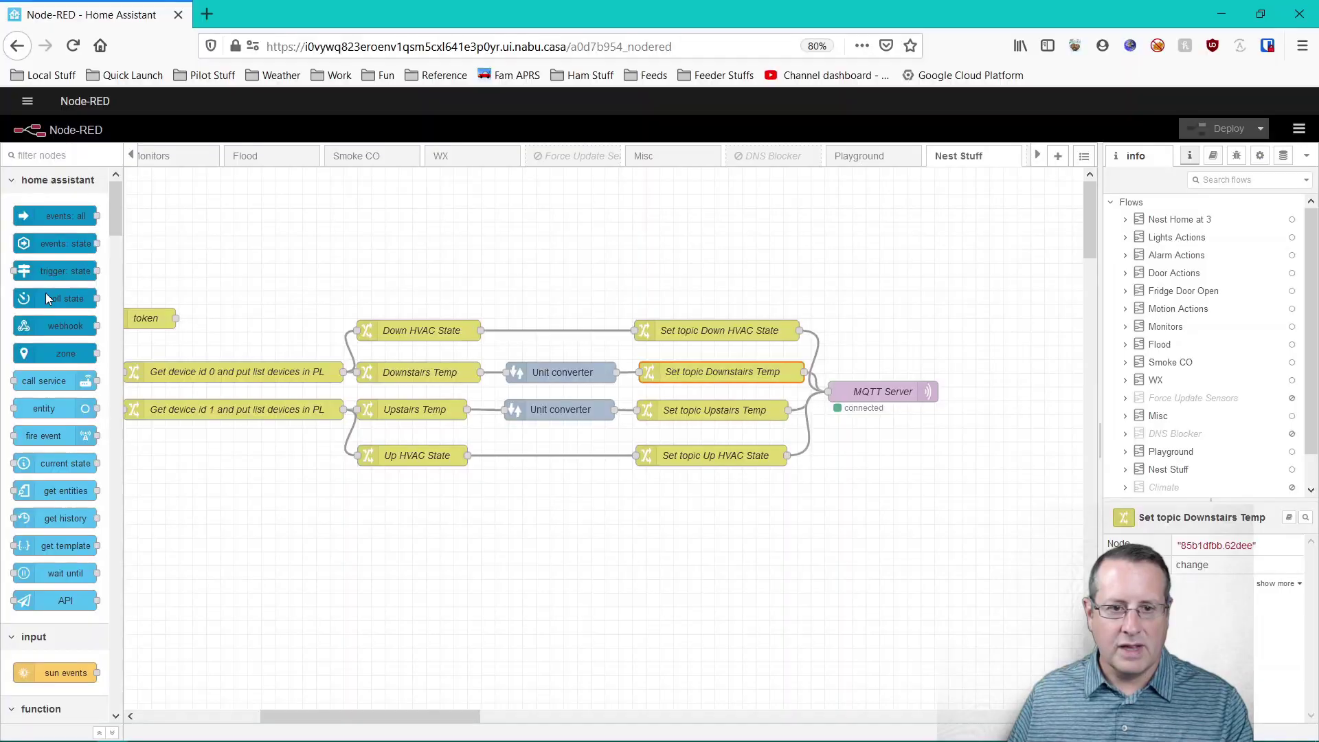
left_click(28, 102)
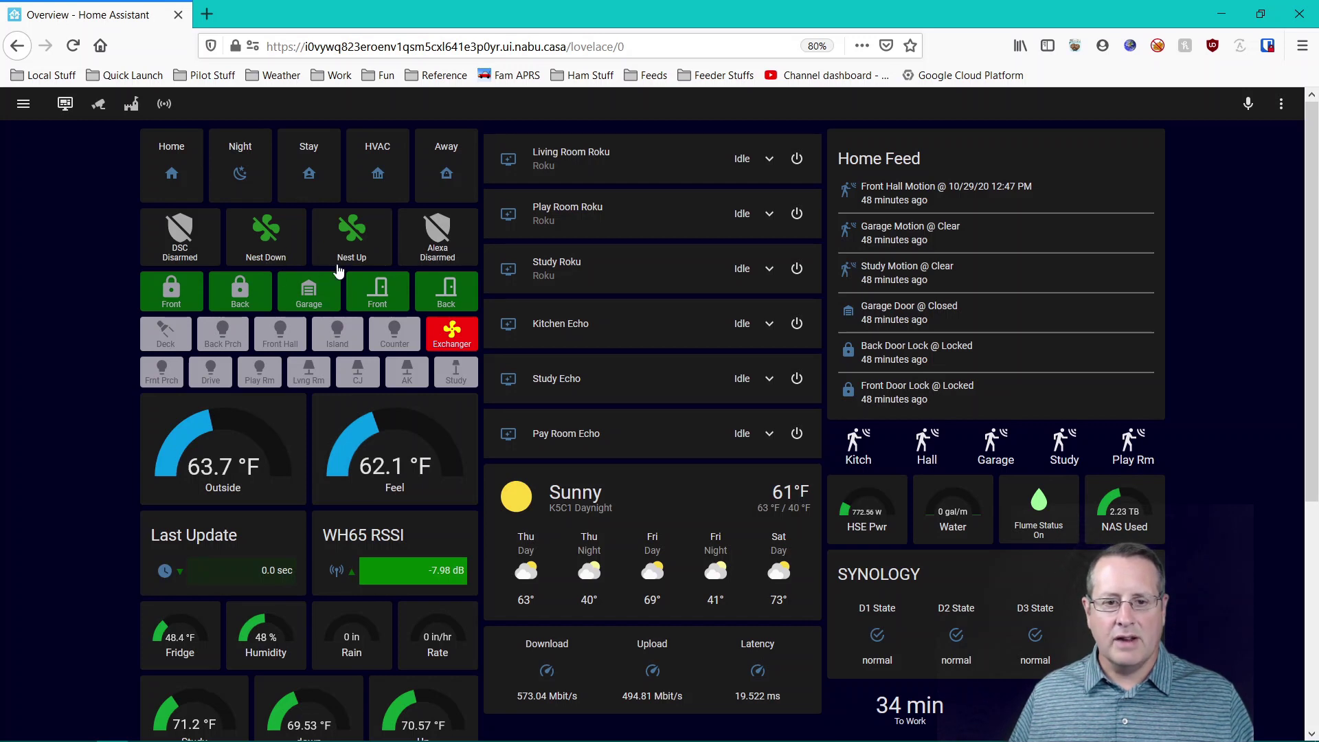
scroll(323, 310, "down", 5)
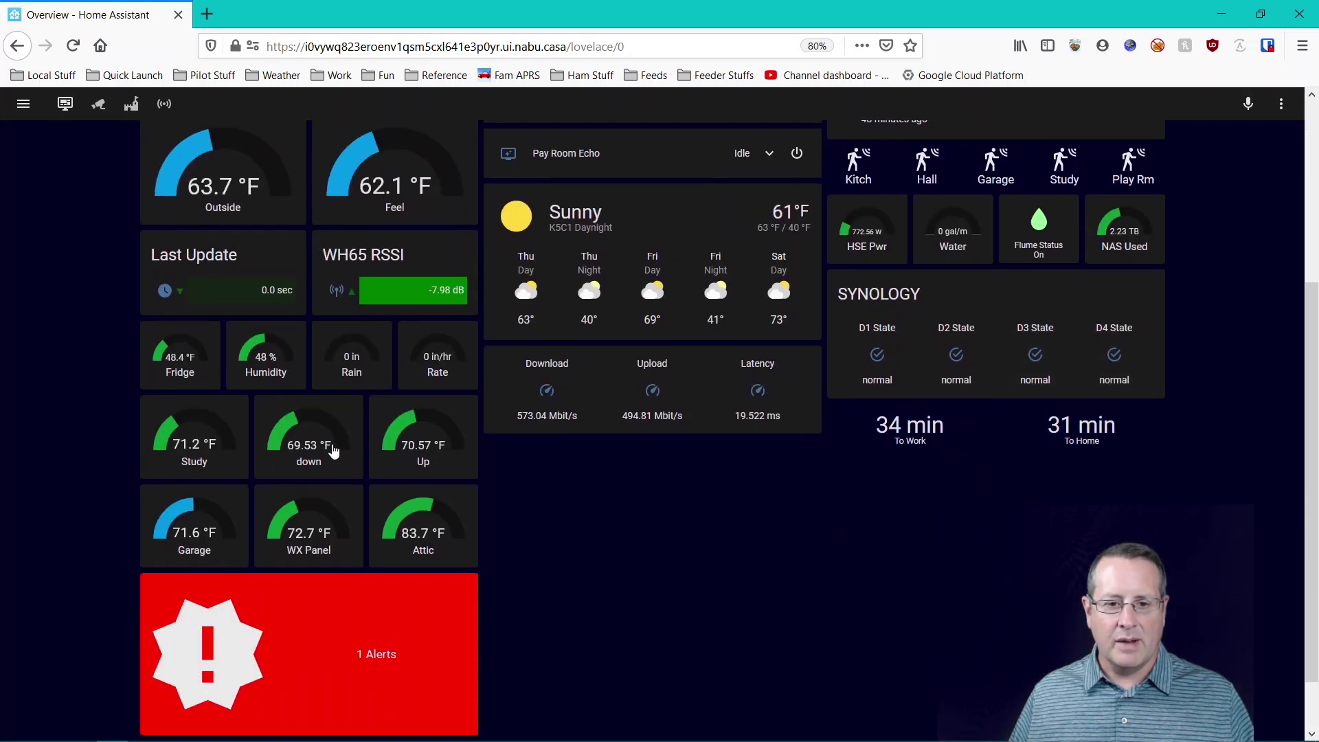